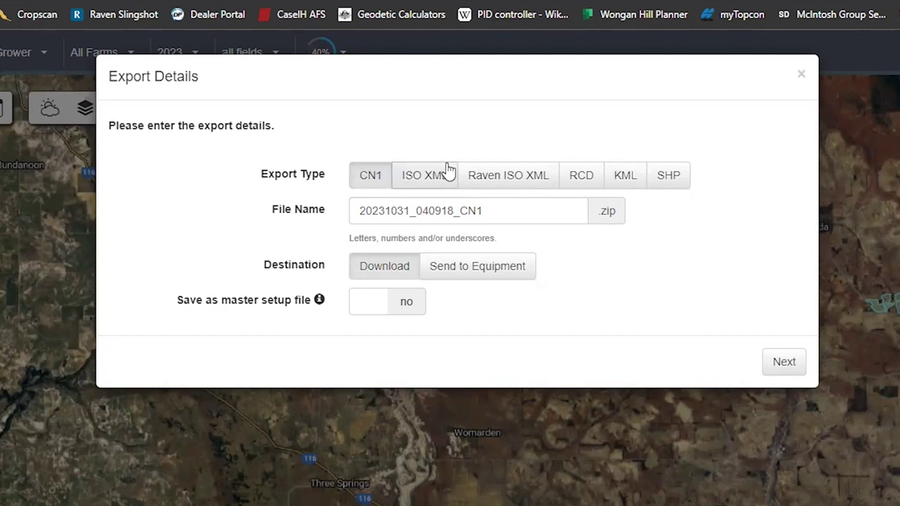
Compare the ISO XML, Raven ISO XML, RCD and SHP export types, returning to CN1.
click(427, 182)
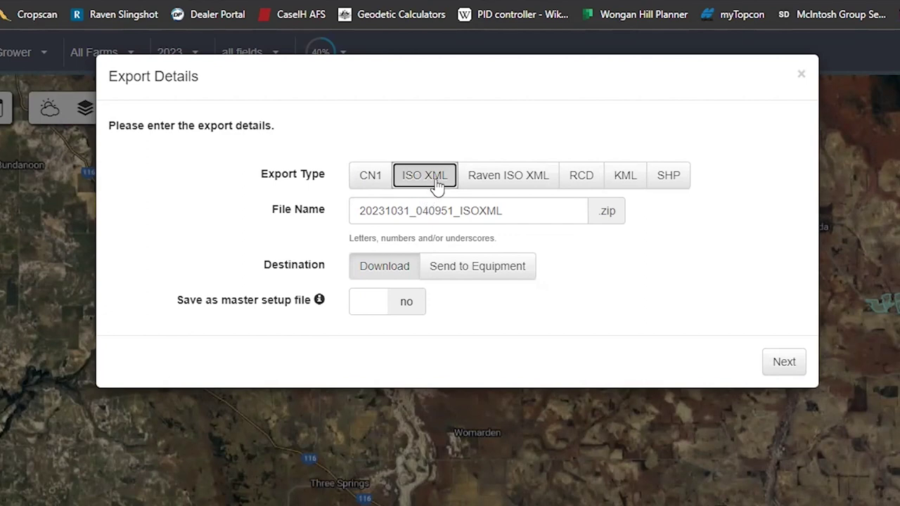
click(503, 181)
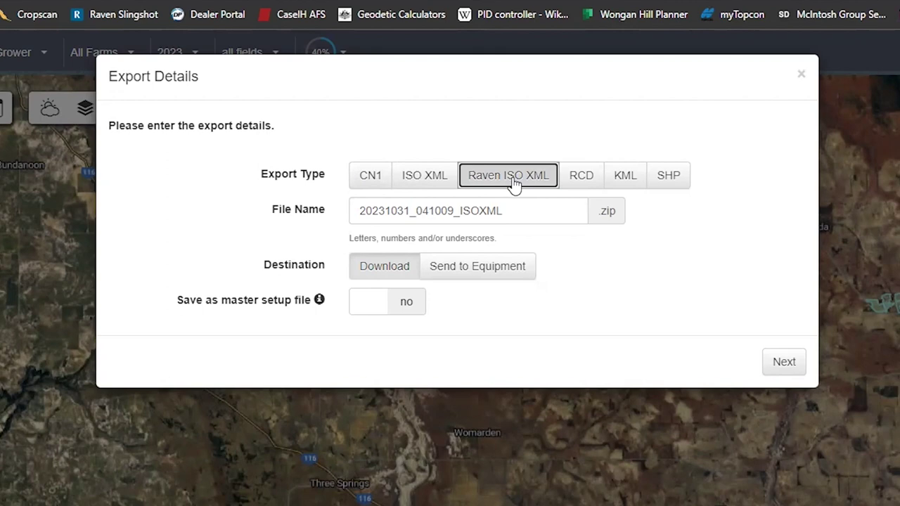
click(595, 180)
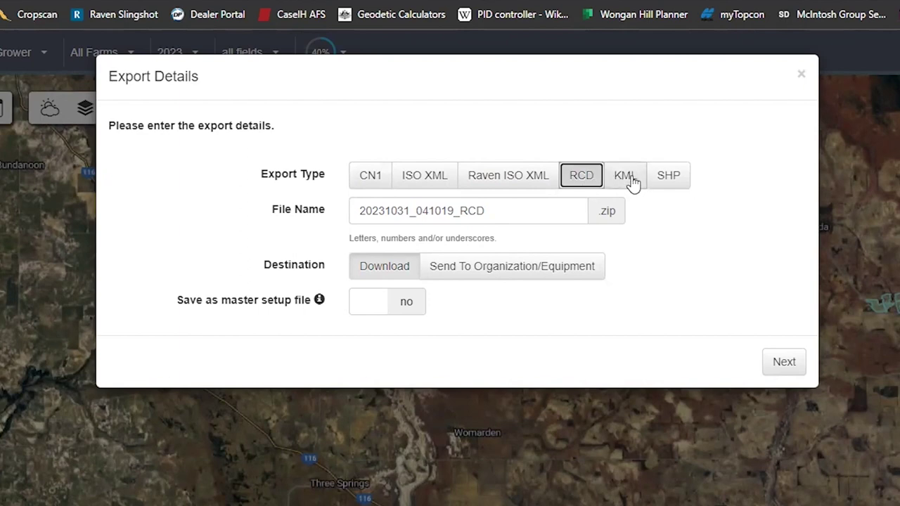
click(672, 185)
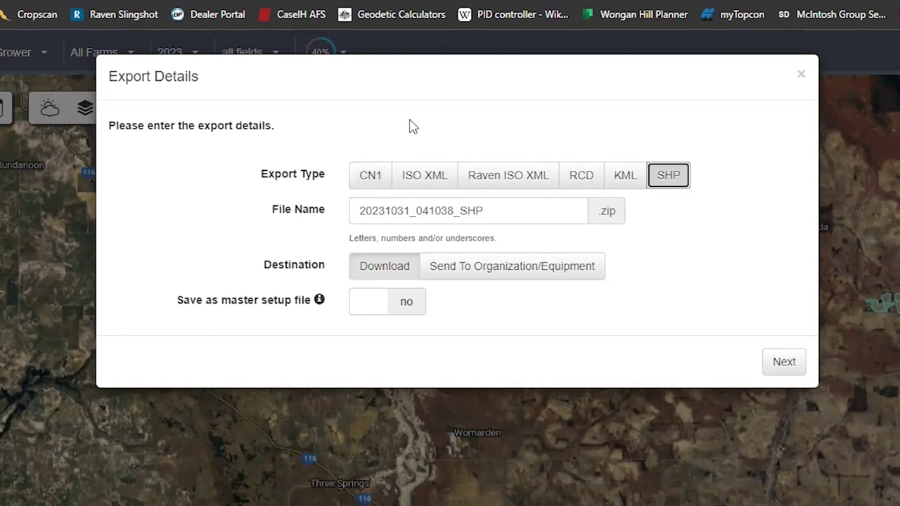
click(379, 179)
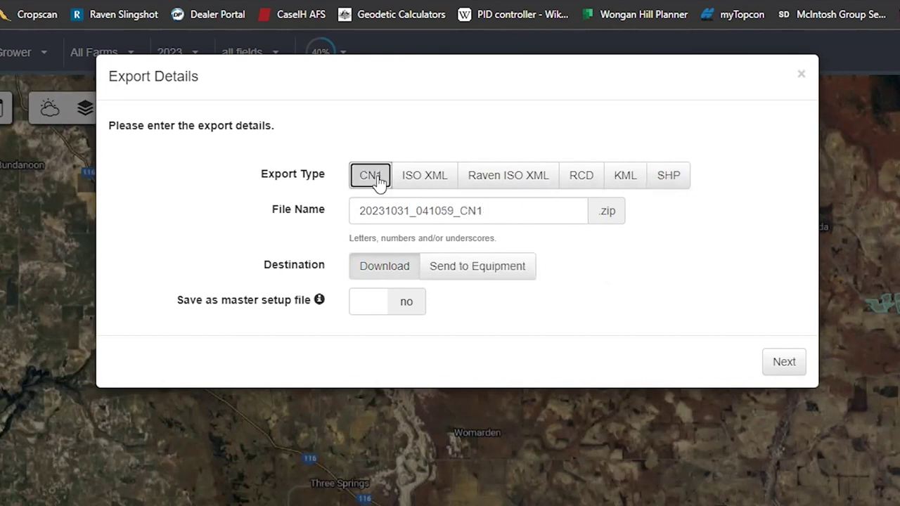
Rename the export file as Msetup_2023_CN1, replacing the generated date and time.
click(456, 211)
key(BackSpace)
key(BackSpace)
key(BackSpace)
key(BackSpace)
key(BackSpace)
key(BackSpace)
key(BackSpace)
key(BackSpace)
key(BackSpace)
key(BackSpace)
key(BackSpace)
key(BackSpace)
key(BackSpace)
key(BackSpace)
key(BackSpace)
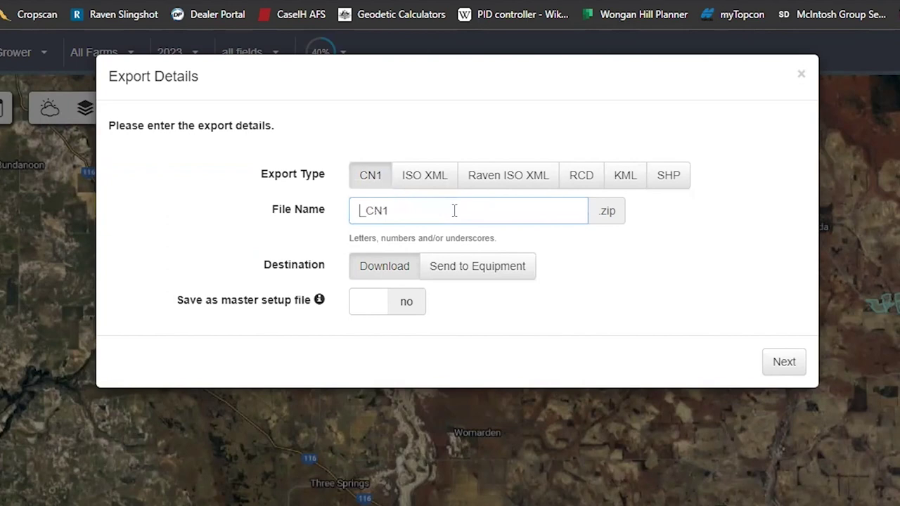
text(Msetup)
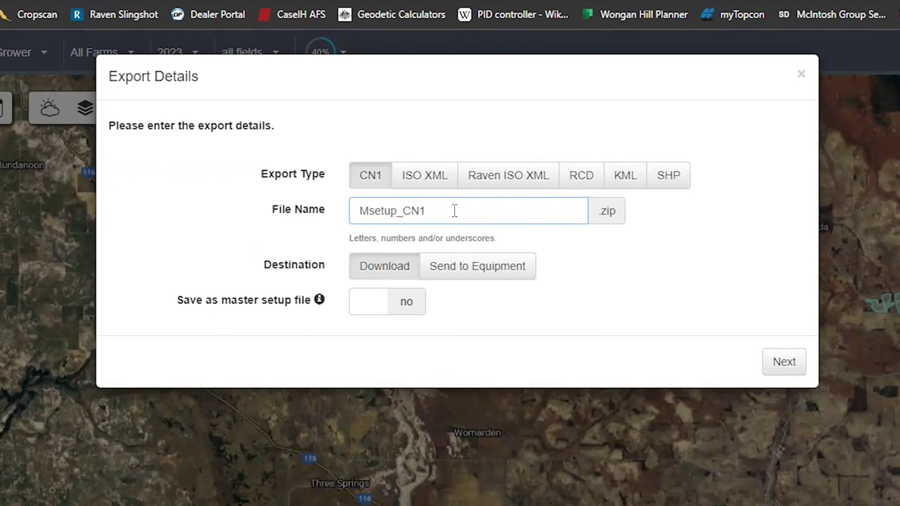
text(_2023_)
click(468, 215)
drag(469, 214, 378, 211)
key(ctrl+z)
click(478, 213)
drag(478, 213, 362, 213)
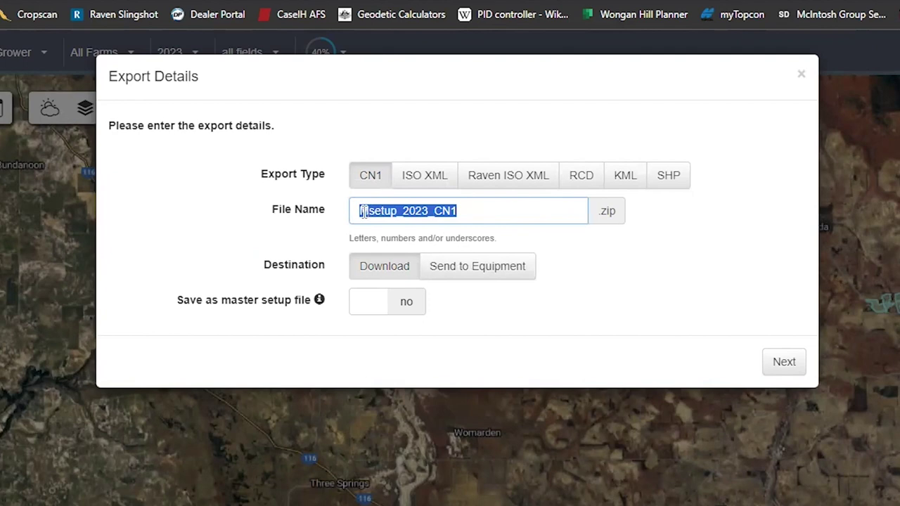
Reset the export file name to its generated default by switching the export type to ISO XML and back to CN1.
click(420, 182)
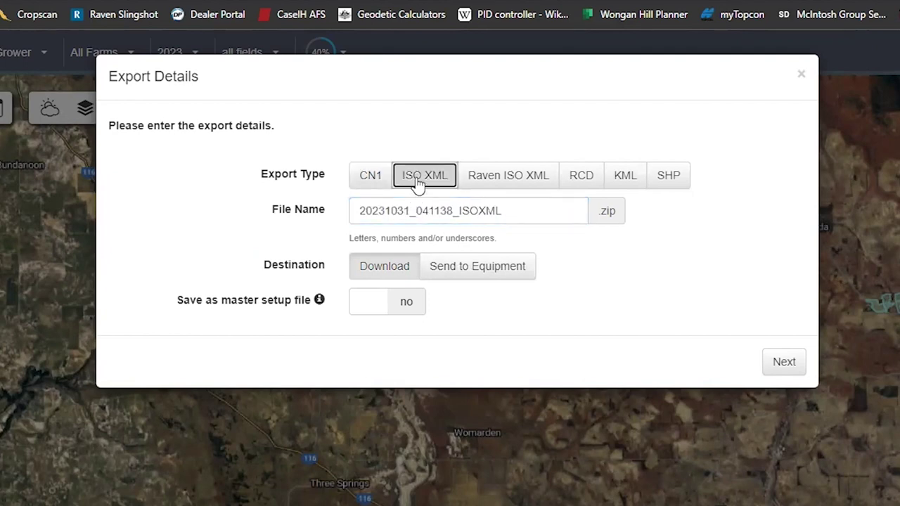
click(381, 180)
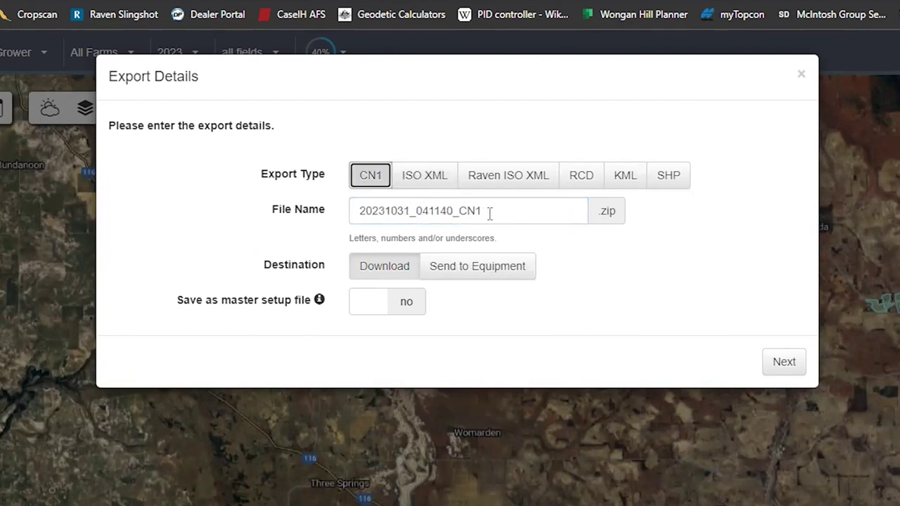
drag(490, 214, 336, 210)
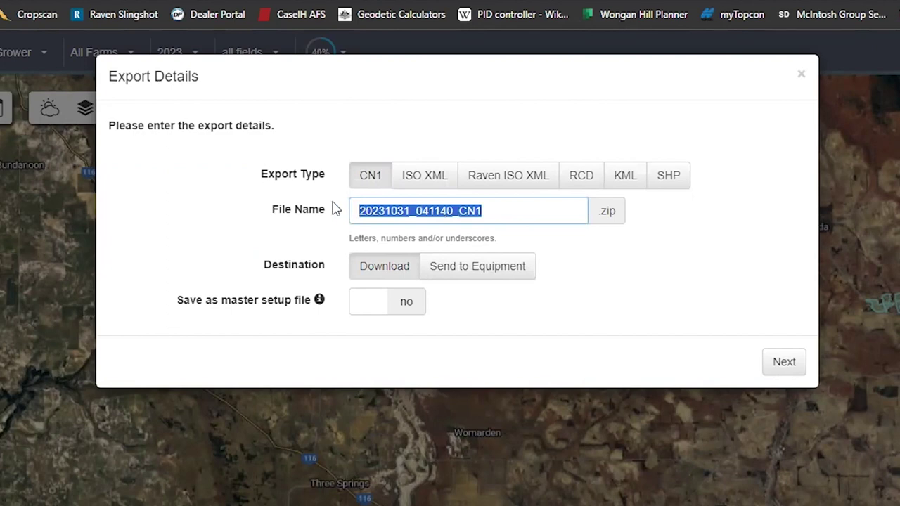
click(335, 209)
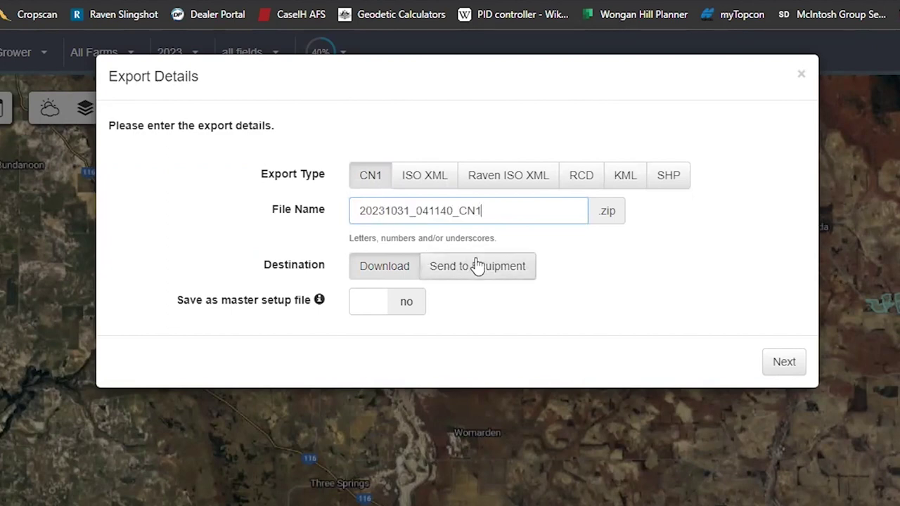
Set the export destination to Download, and finish the field selection for the chosen farm with all fields included.
click(363, 271)
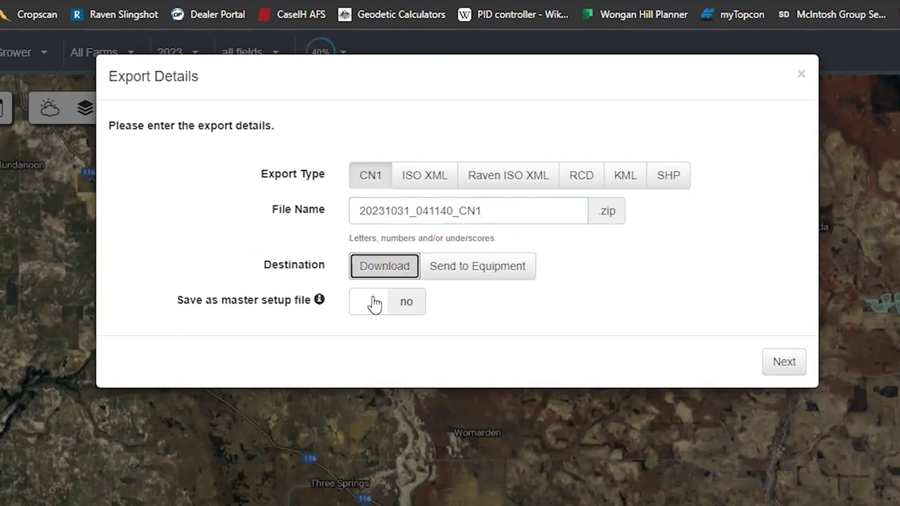
click(371, 316)
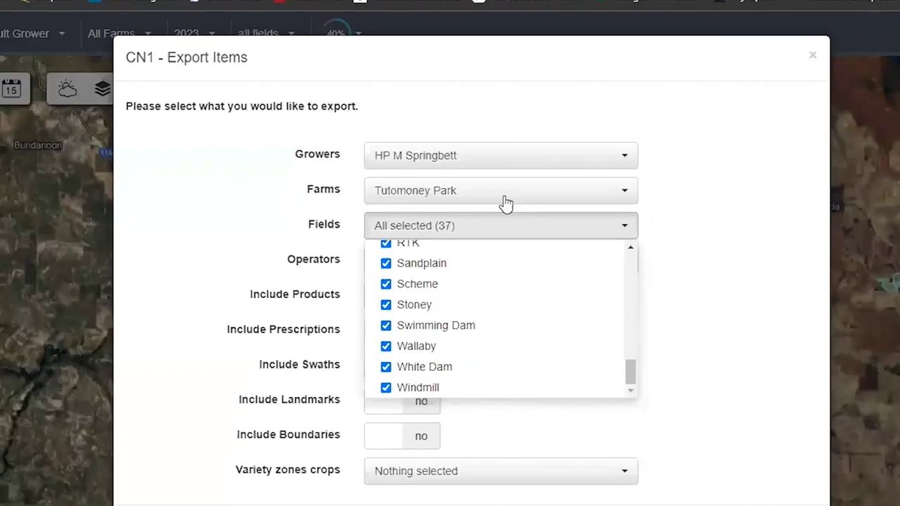
click(483, 201)
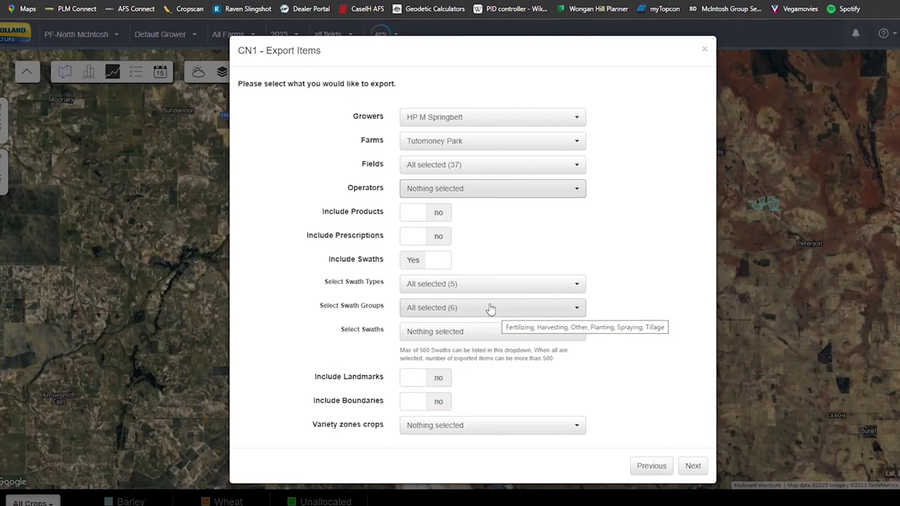
Review the available swath types and swath groups for the CN1 export.
click(443, 289)
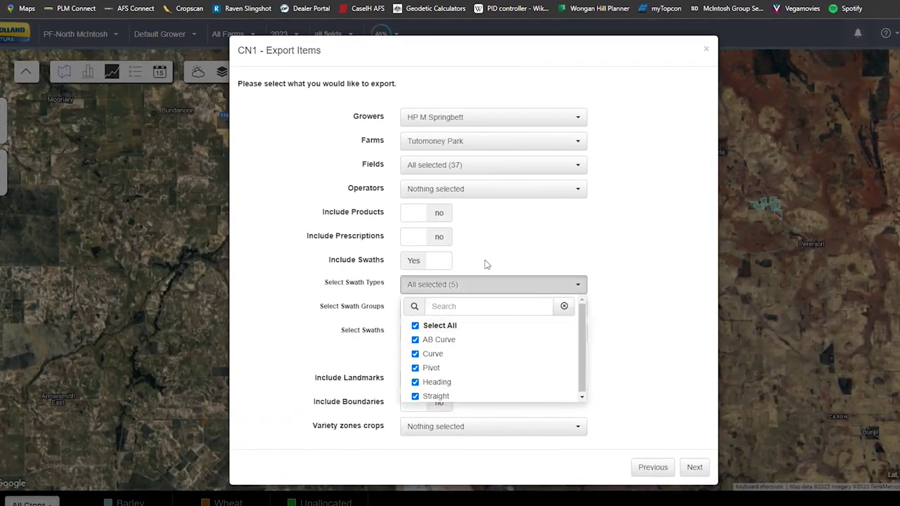
click(486, 263)
click(464, 317)
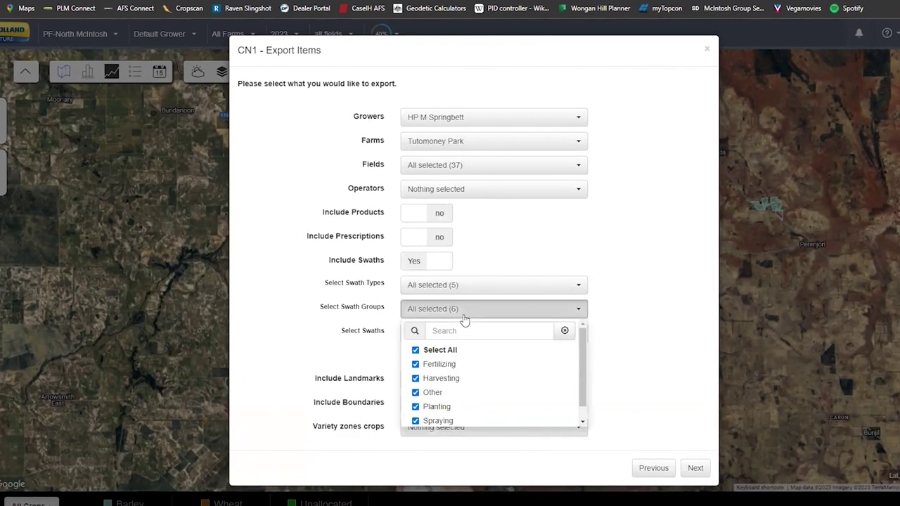
click(467, 316)
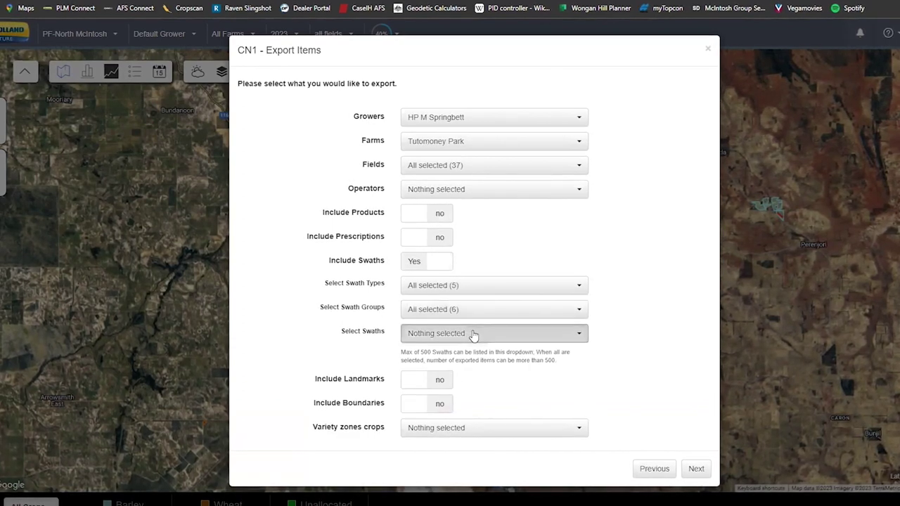
Try clearing all swath types and toggling only Heading, and restore the selection of every swath type.
click(463, 293)
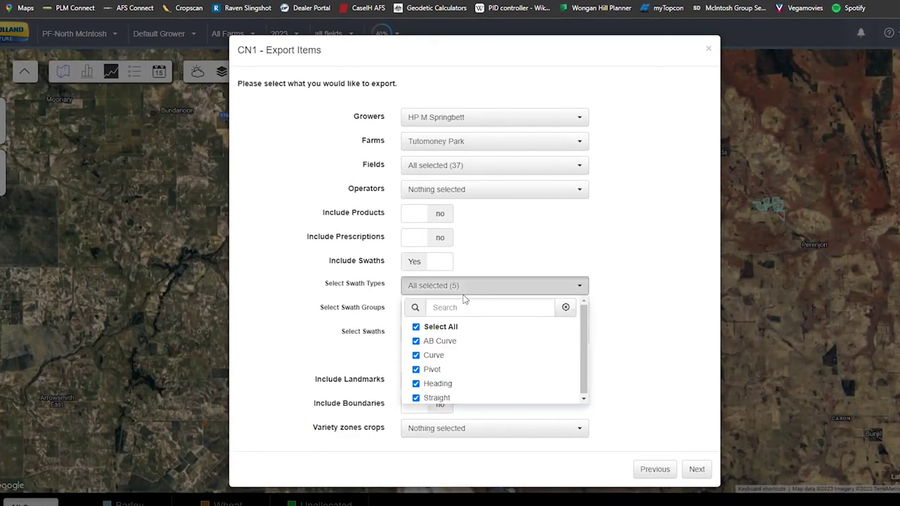
click(456, 331)
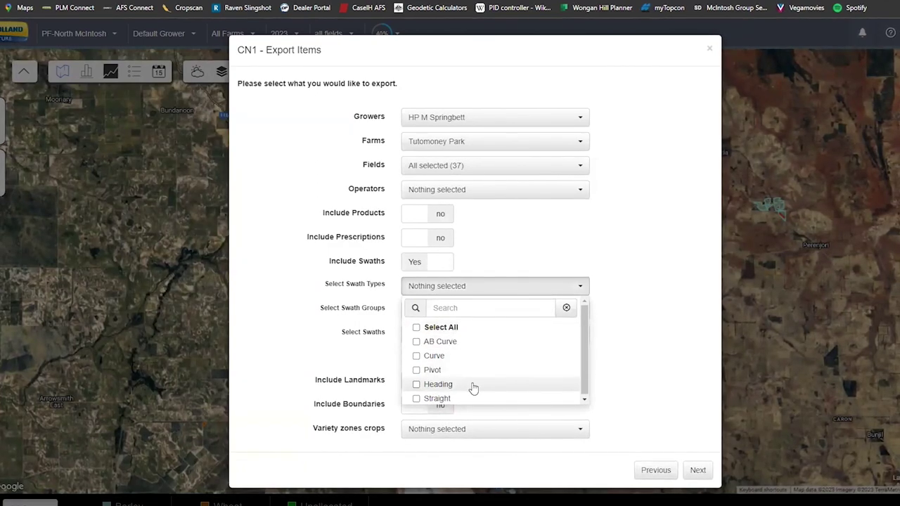
click(471, 389)
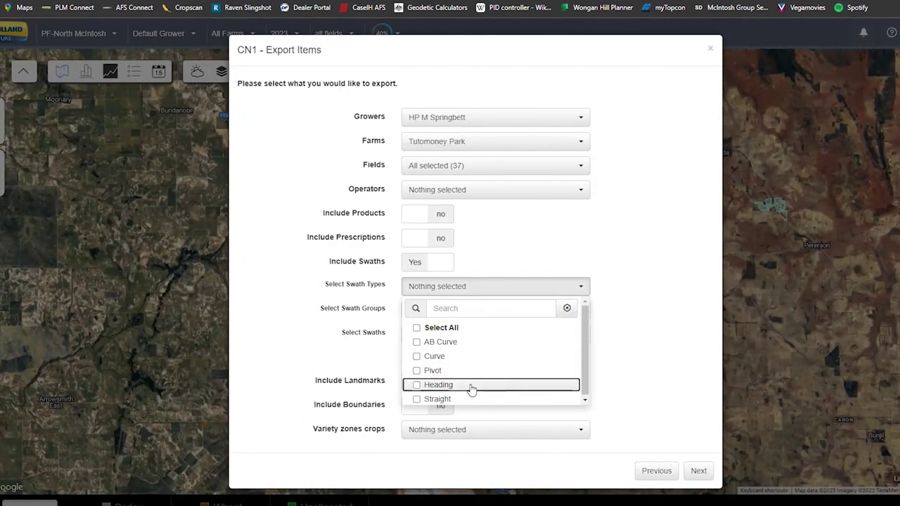
click(471, 386)
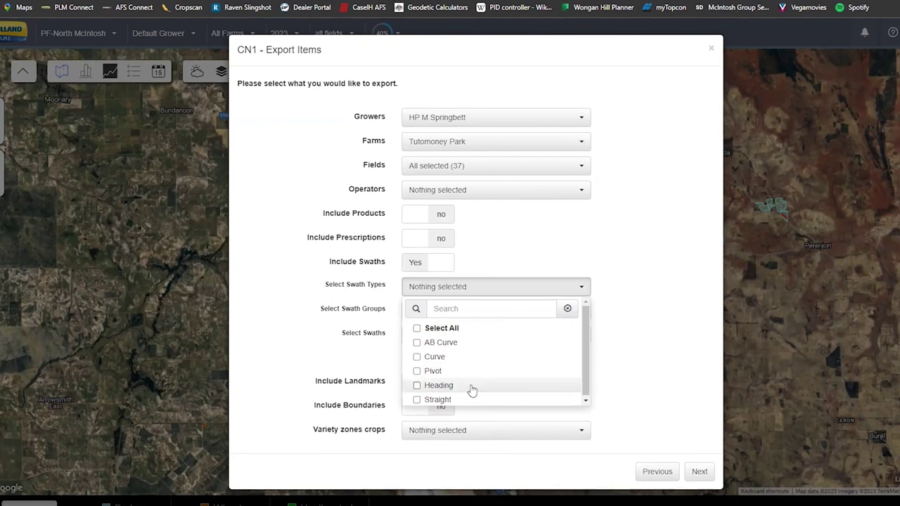
click(456, 329)
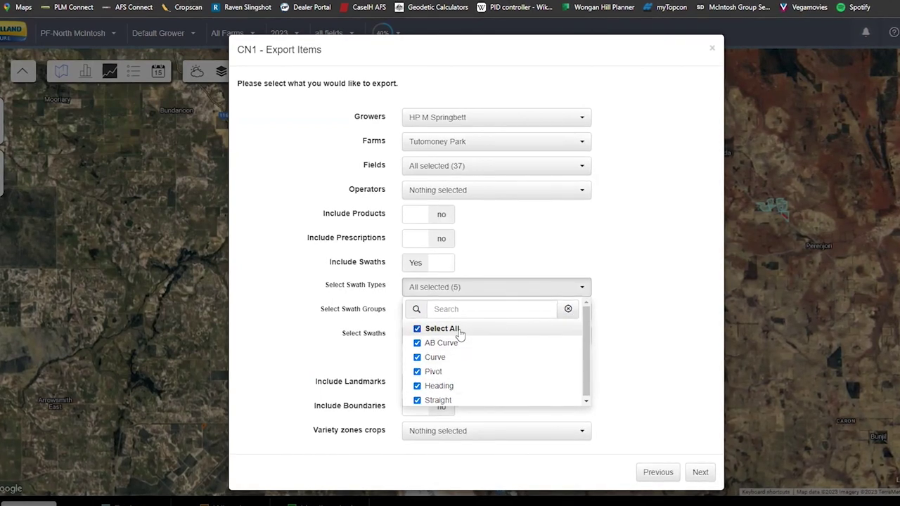
click(544, 277)
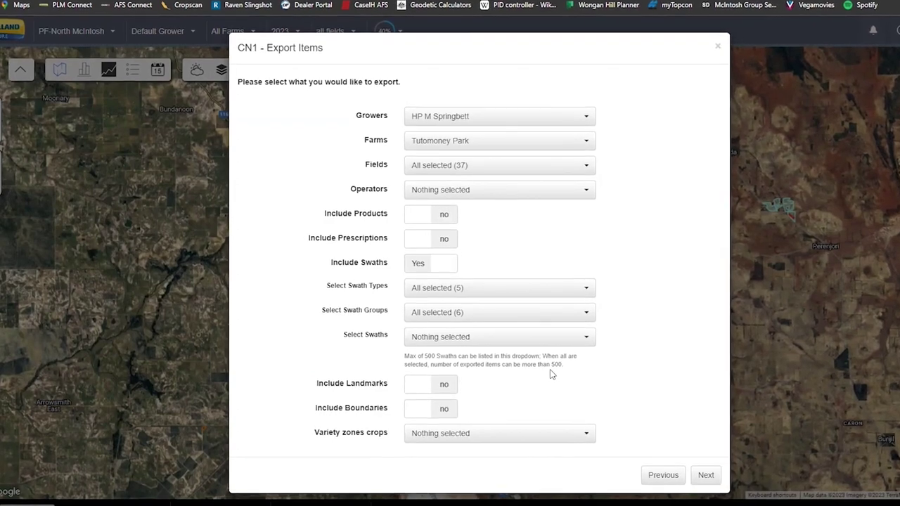
Include landmarks and boundaries in the export, with both Inner Passable and Inner Impassable boundaries selected.
click(424, 385)
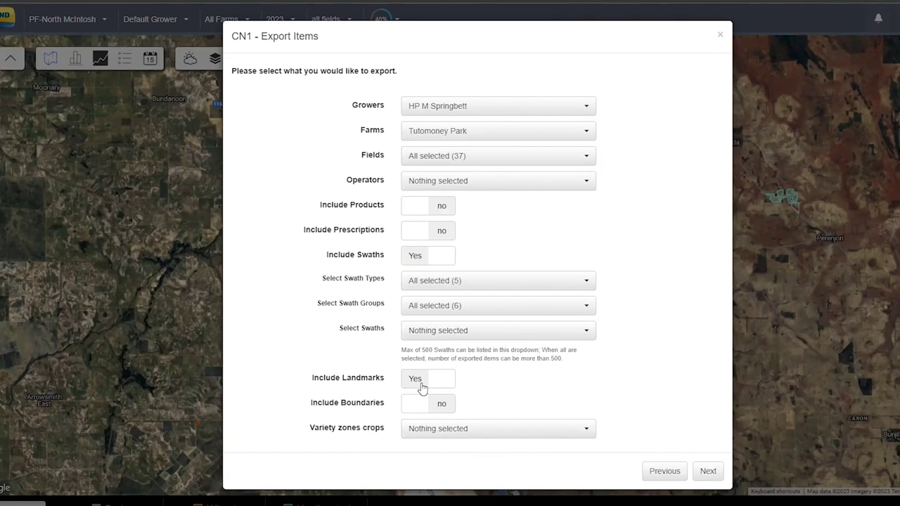
click(422, 408)
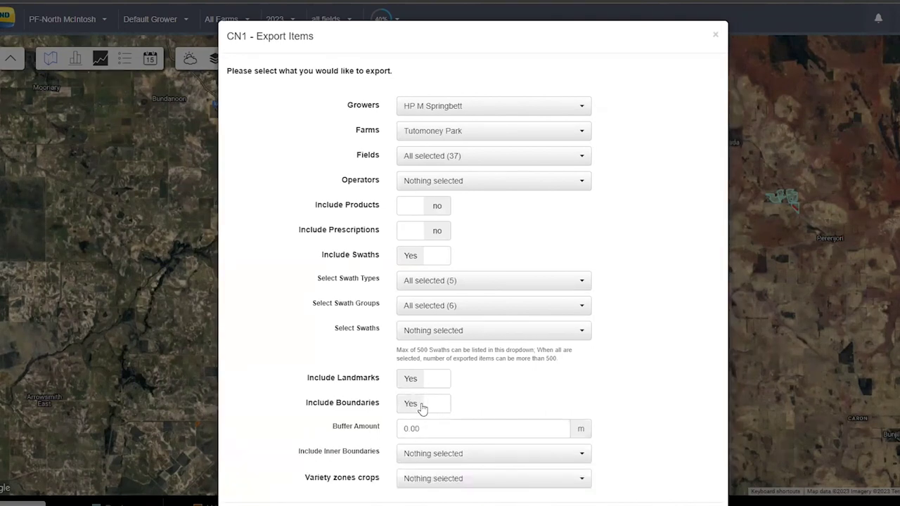
scroll(492, 396, down, 1)
click(478, 424)
click(477, 425)
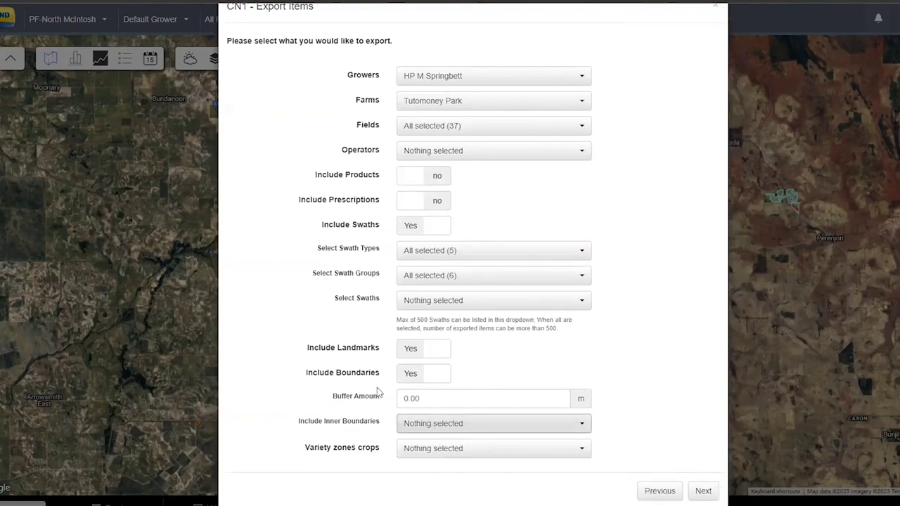
click(442, 428)
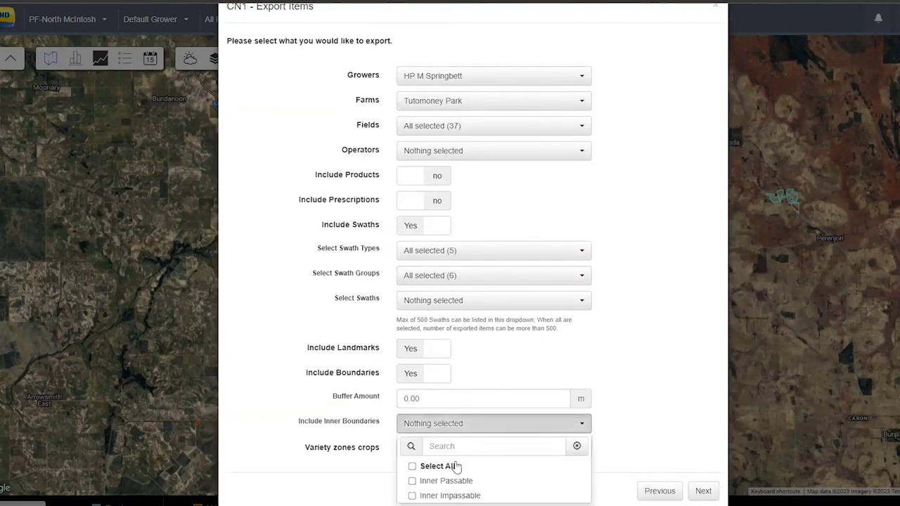
click(456, 469)
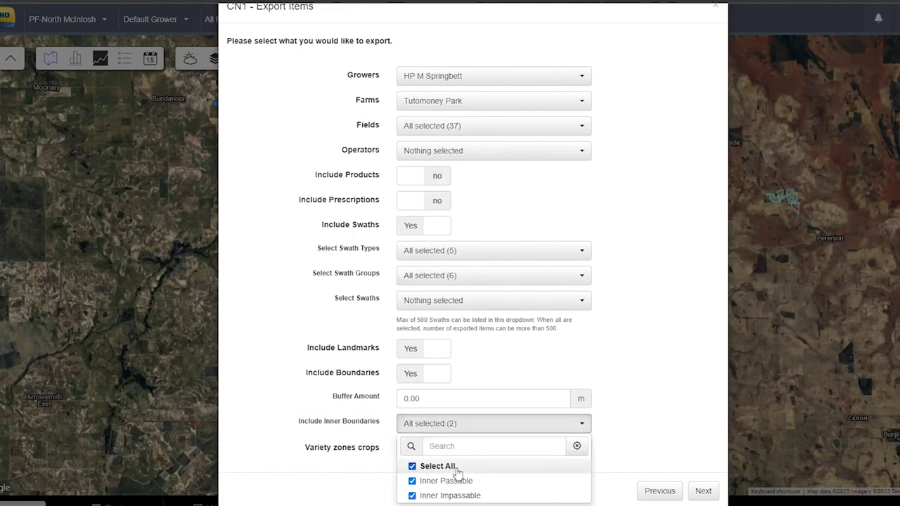
click(636, 417)
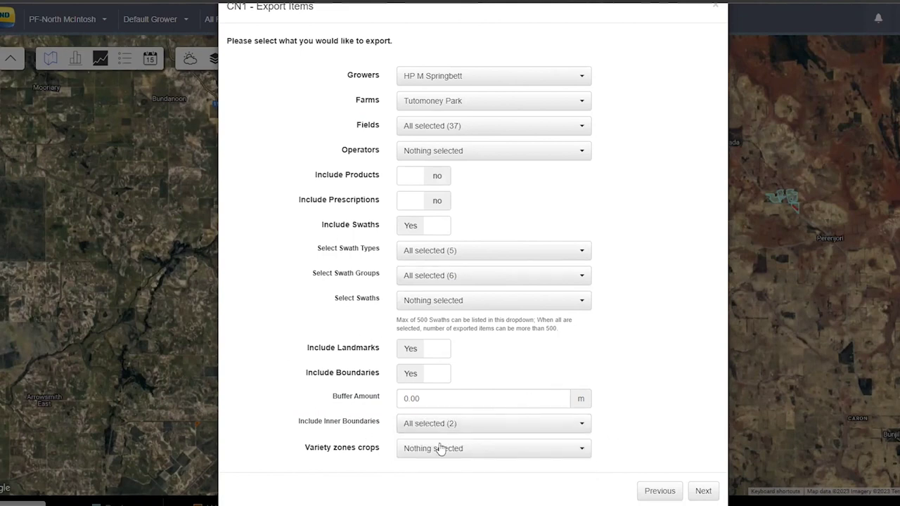
Review the grower, swath inclusion, swath type and swath group settings of the CN1 export.
click(426, 230)
click(439, 257)
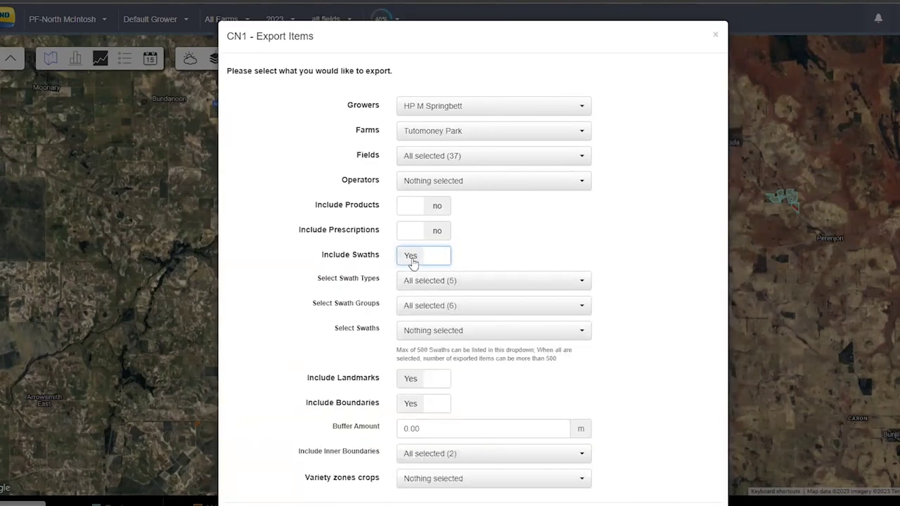
click(425, 283)
click(426, 283)
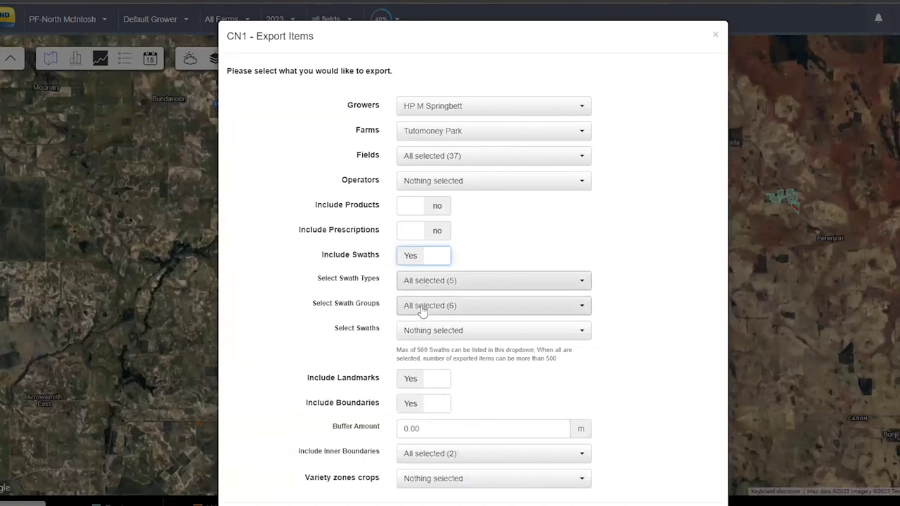
click(426, 307)
click(425, 301)
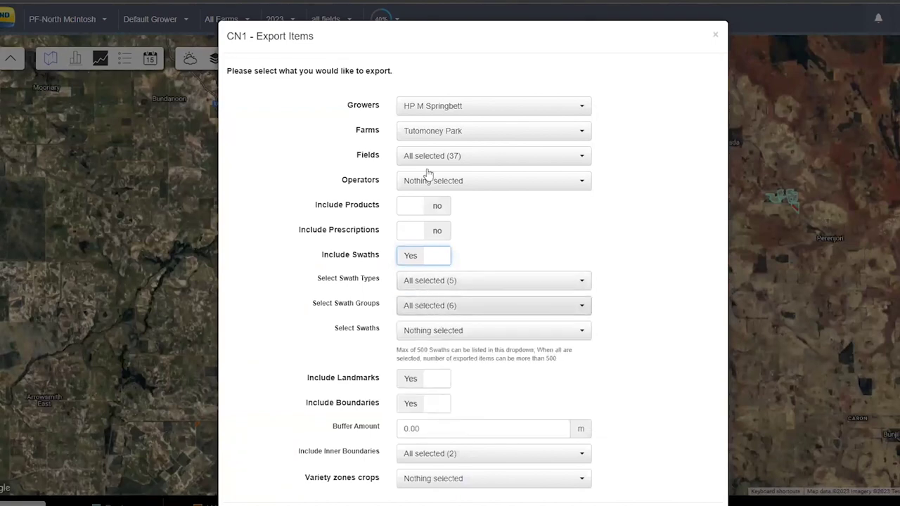
click(421, 112)
click(419, 114)
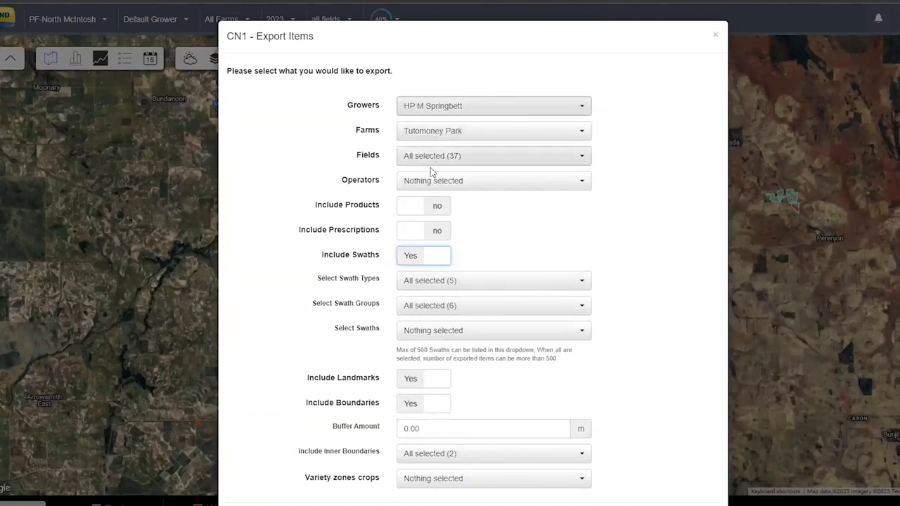
scroll(486, 425, down, 1)
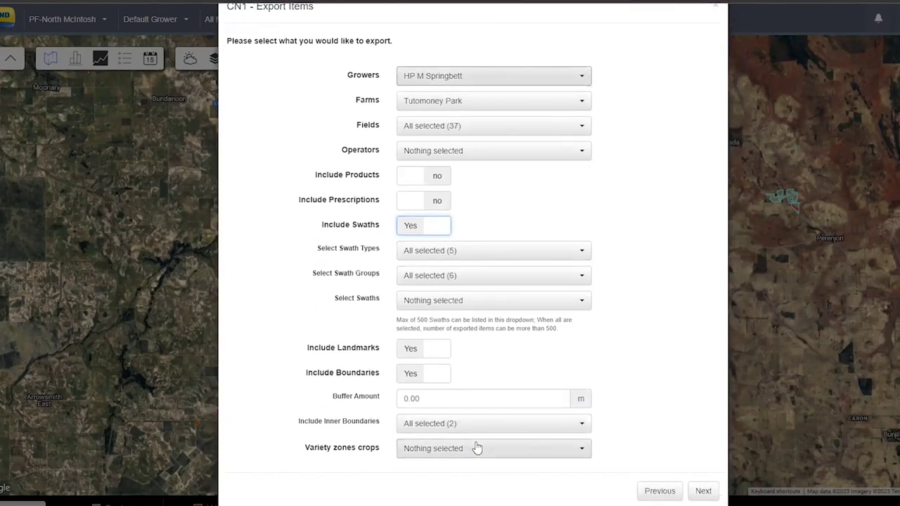
Try selecting all crops for the variety zones in the export, and clear the selection again.
click(476, 448)
scroll(489, 480, down, 2)
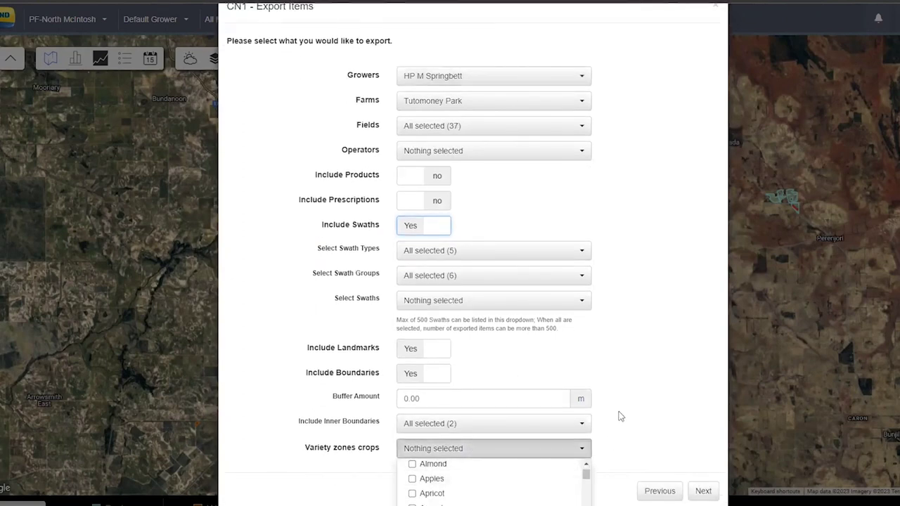
scroll(617, 414, down, 1)
scroll(464, 461, up, 2)
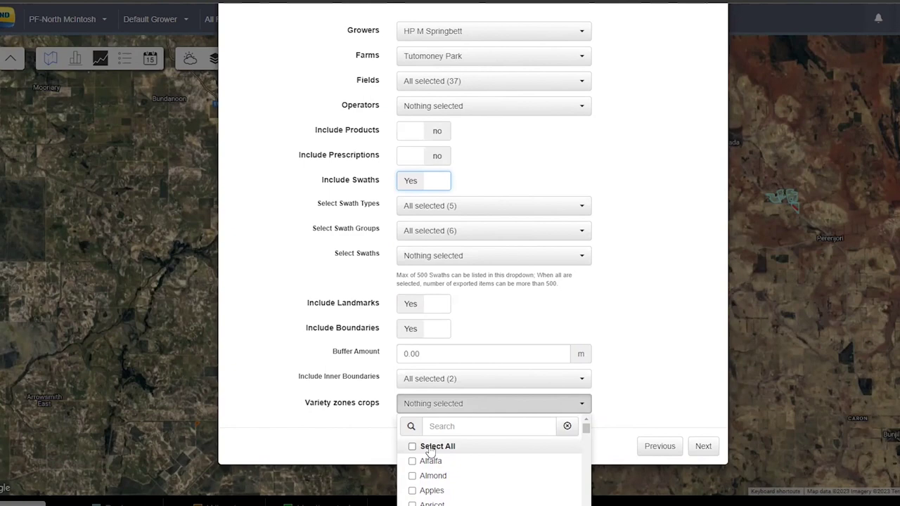
click(430, 449)
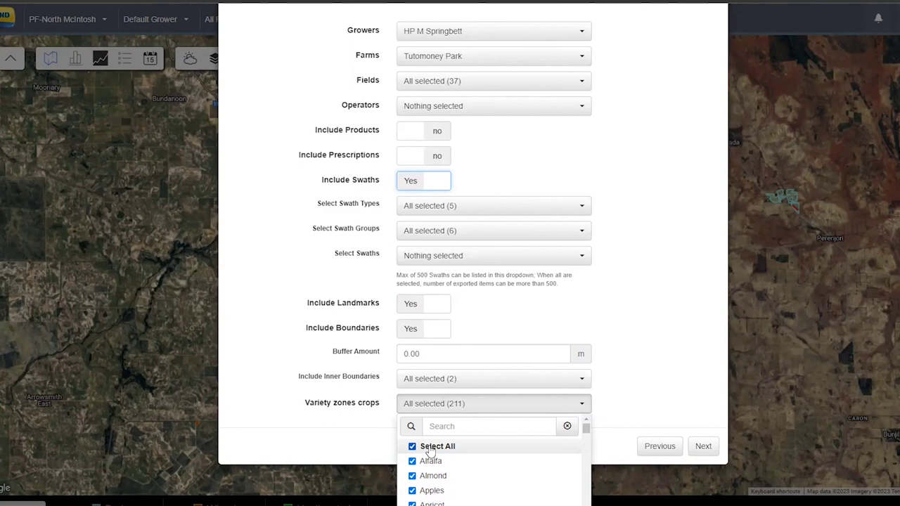
click(431, 449)
Search the variety zone crops for "whe" and include Wheat in the export.
click(444, 429)
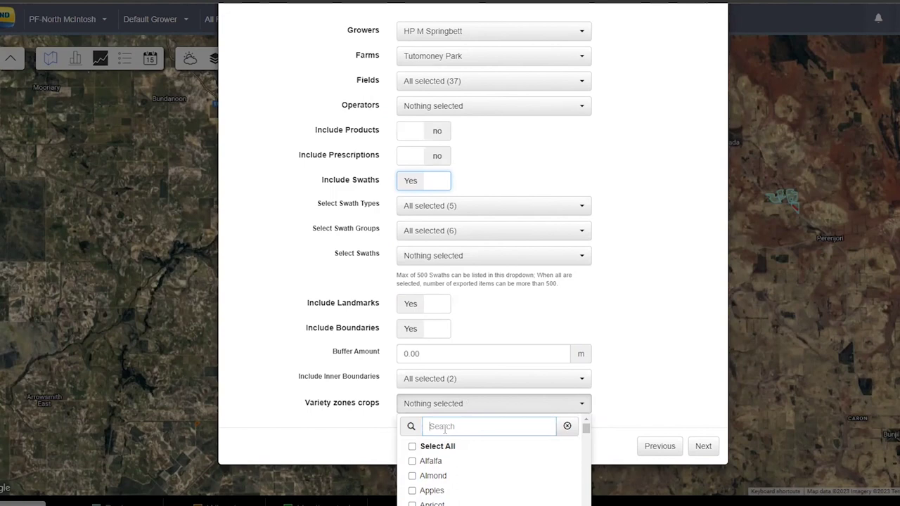
text(whe)
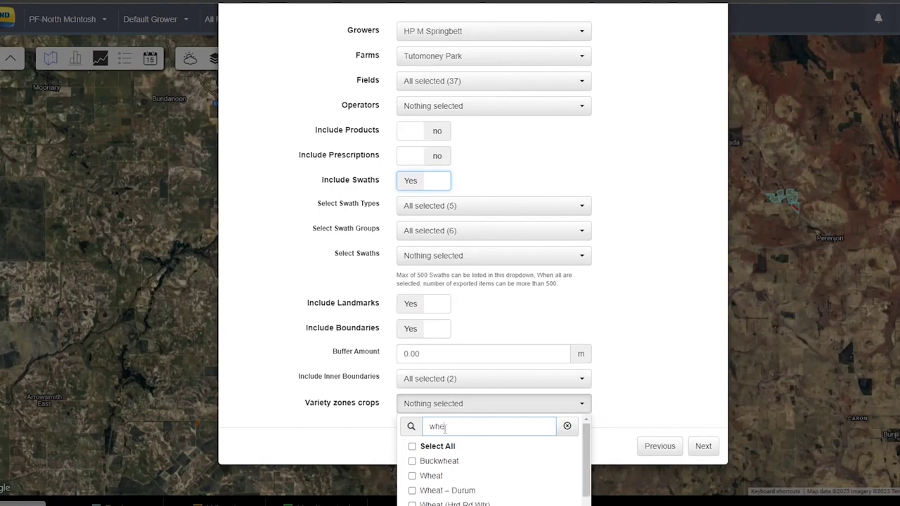
click(415, 477)
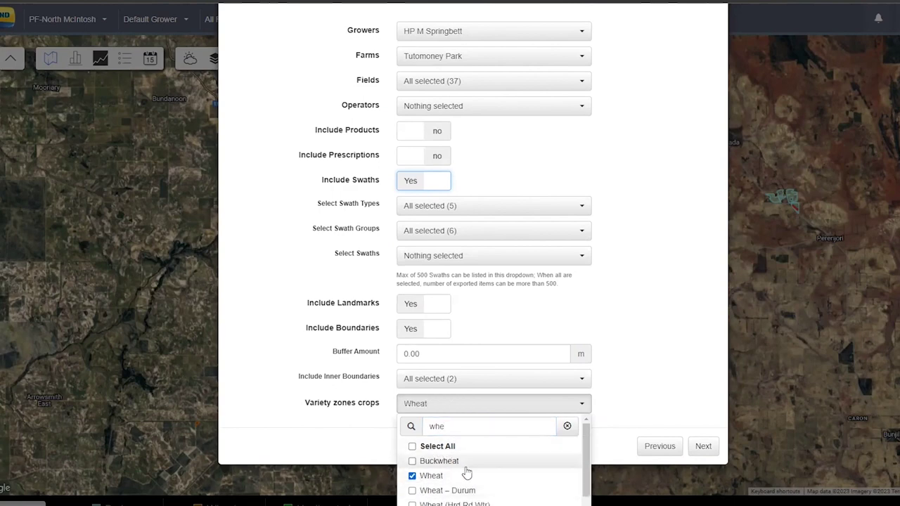
drag(448, 426, 397, 428)
click(395, 428)
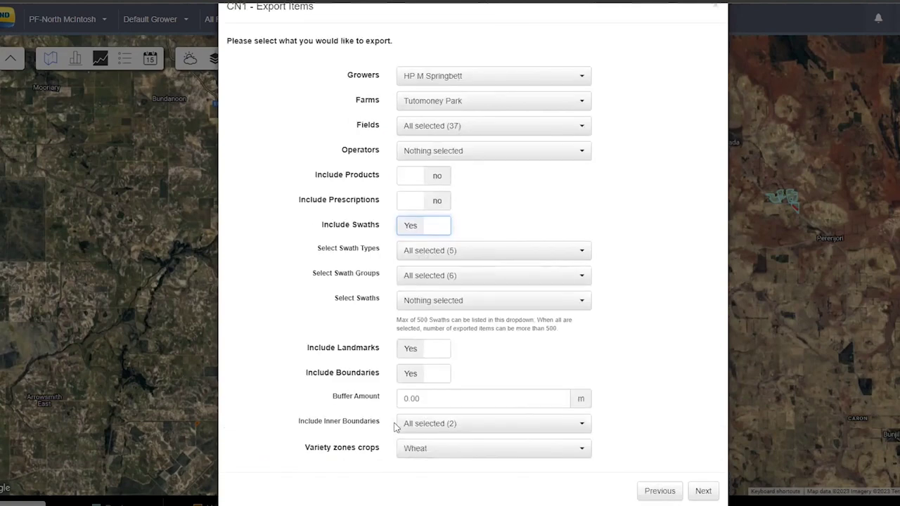
Replace the crop search with "cano" and add Canola to the variety zone crops.
click(546, 450)
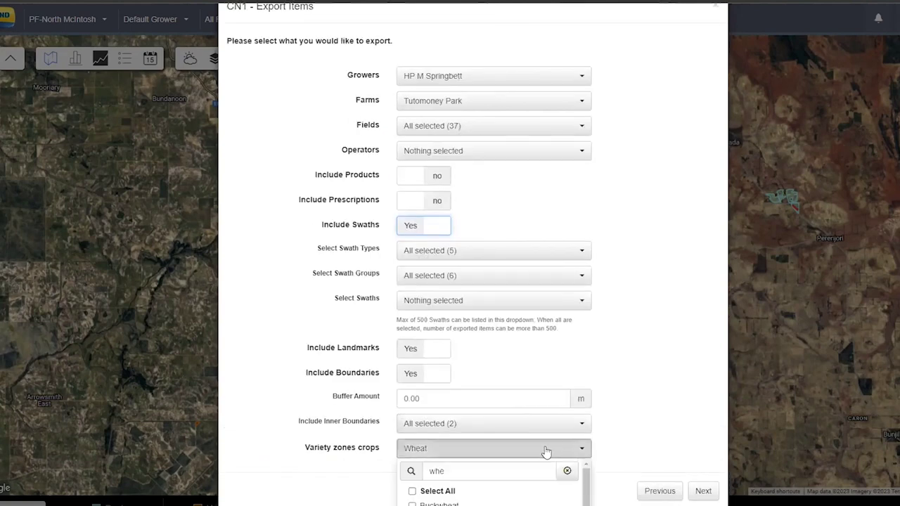
click(516, 470)
key(BackSpace)
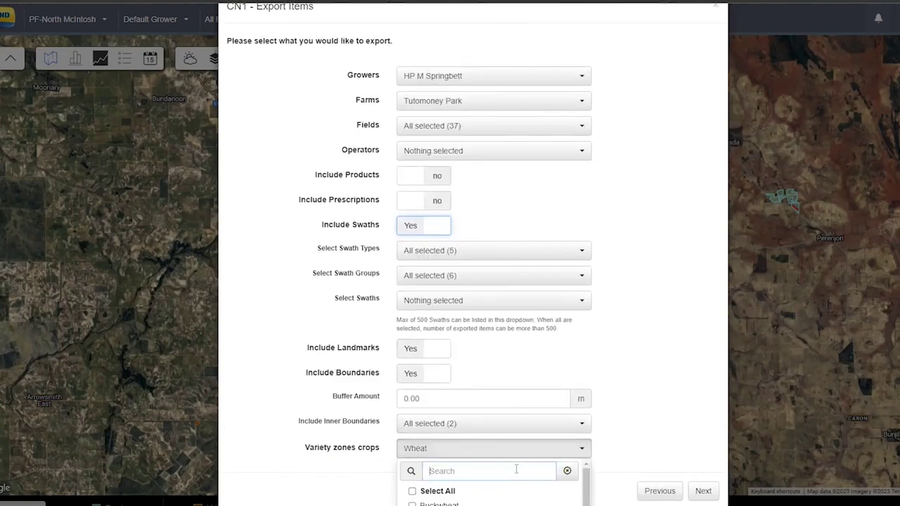
text(cano)
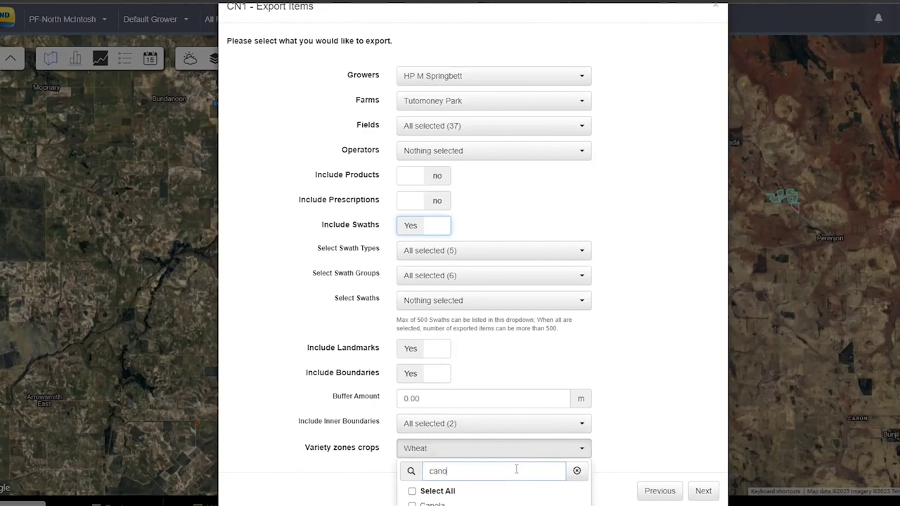
click(436, 491)
click(658, 449)
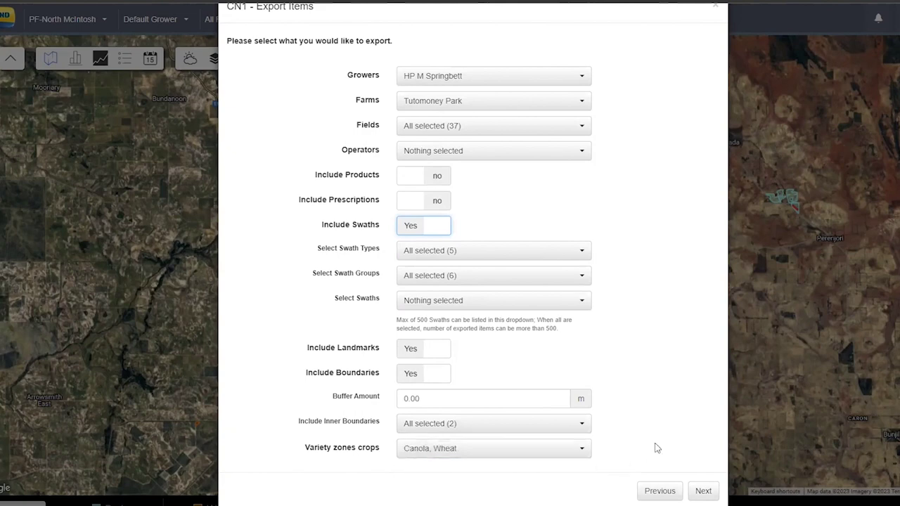
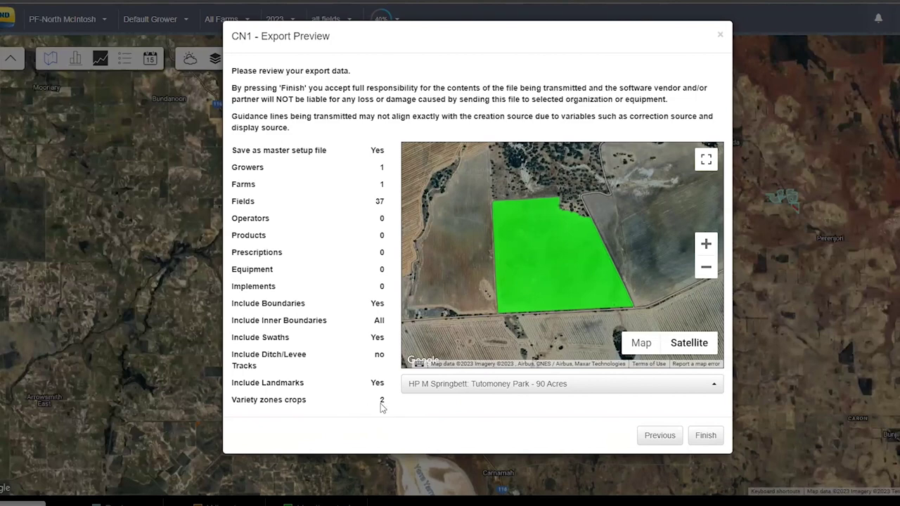
Preview the Tutomoney Park field B06 on the export preview map and examine its whole boundary.
click(459, 384)
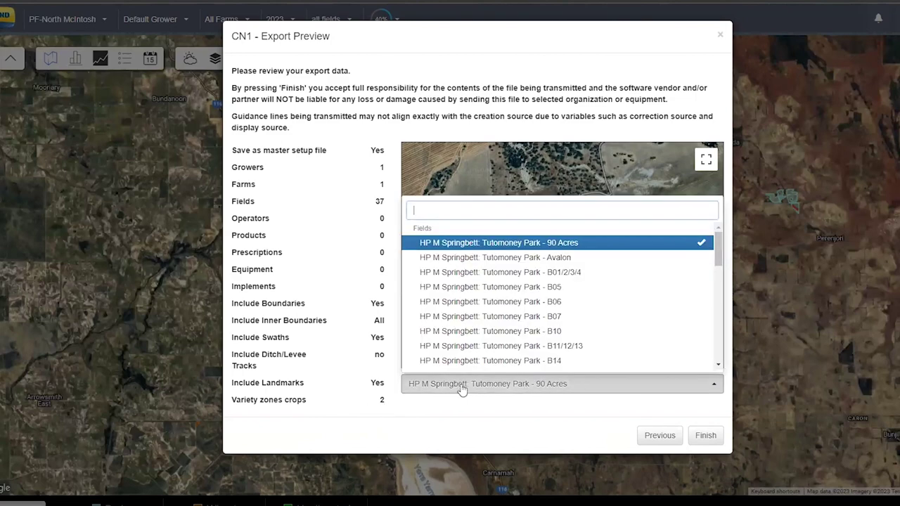
click(472, 304)
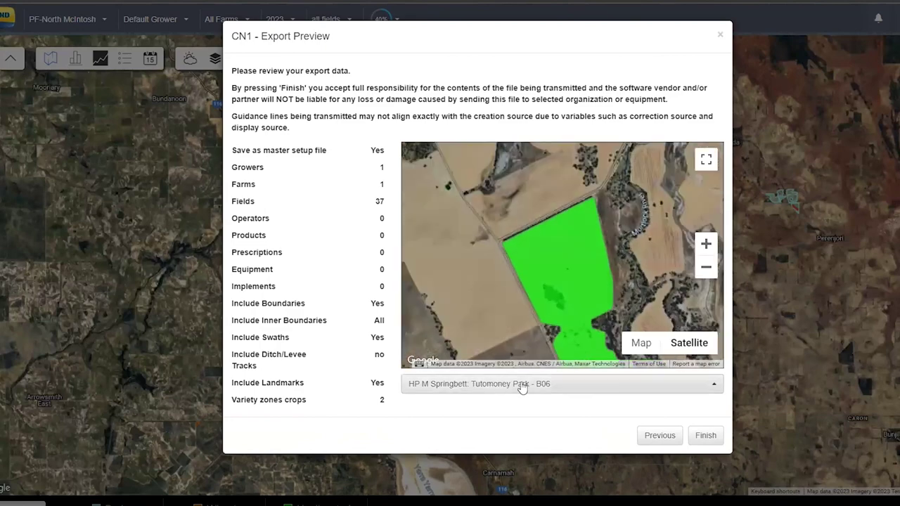
scroll(526, 203, down, 2)
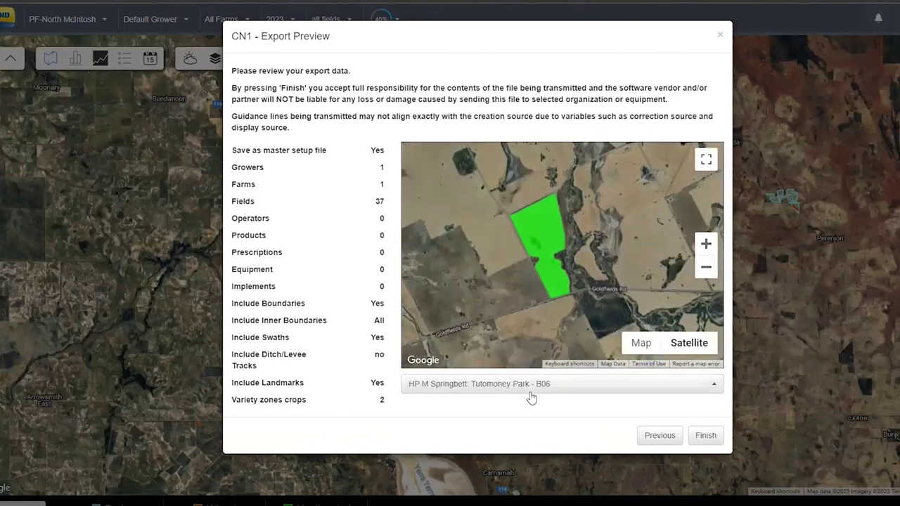
Look through the fields included in the export and preview field B10's boundary up close on the map.
click(528, 385)
scroll(566, 299, down, 2)
scroll(567, 299, down, 8)
scroll(561, 332, up, 7)
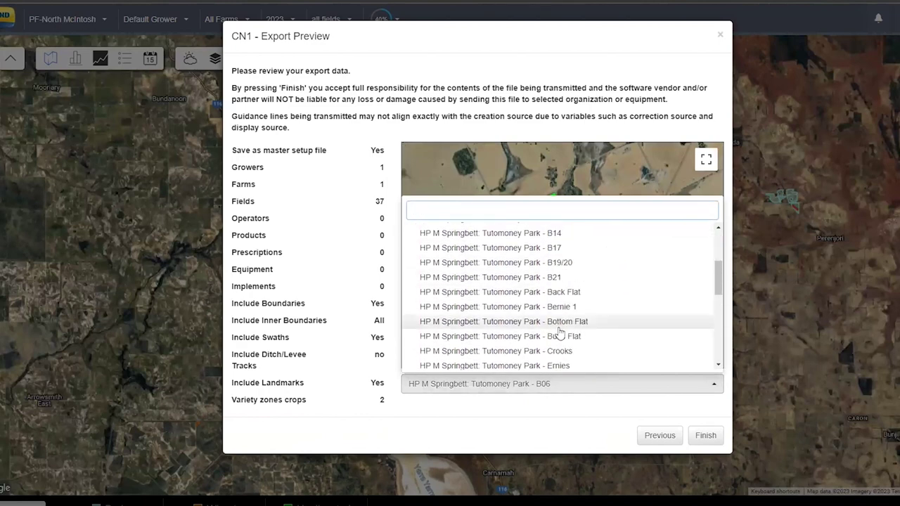
scroll(560, 332, up, 4)
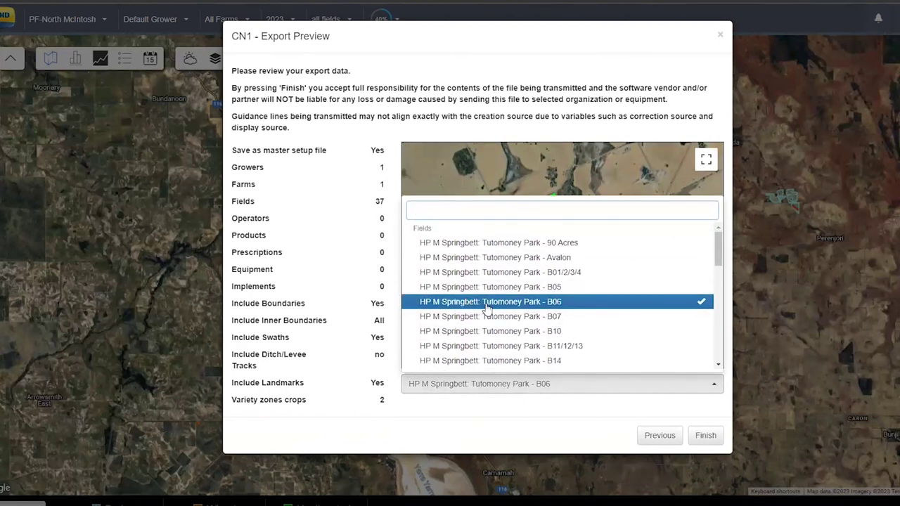
click(469, 331)
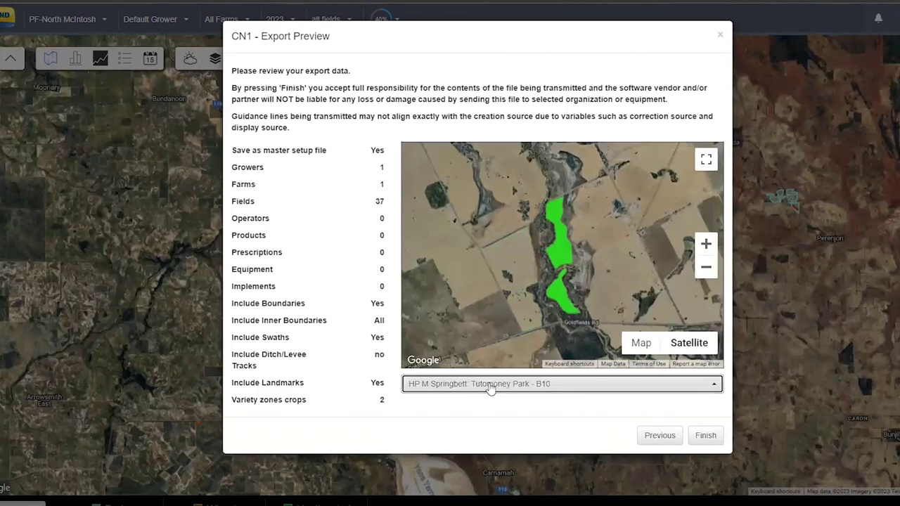
scroll(575, 256, up, 1)
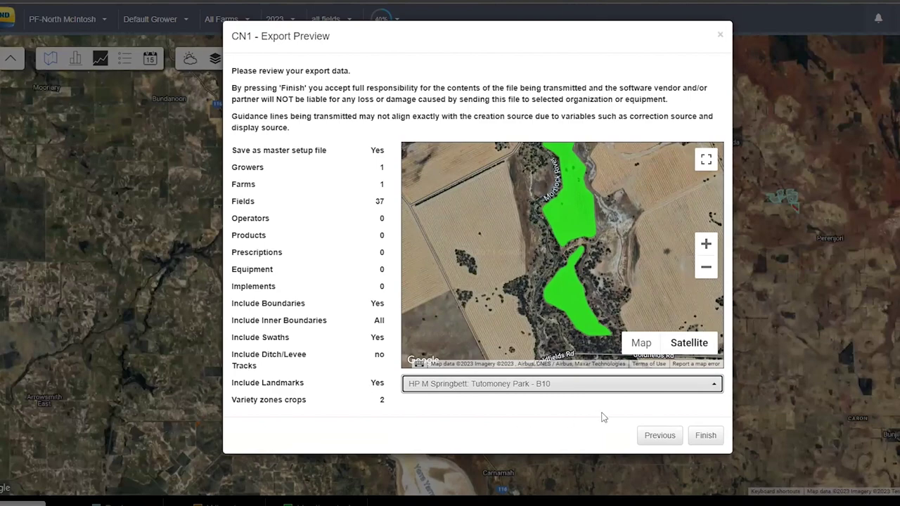
Finish the CN1 export and open the portal's list of setup files.
click(713, 437)
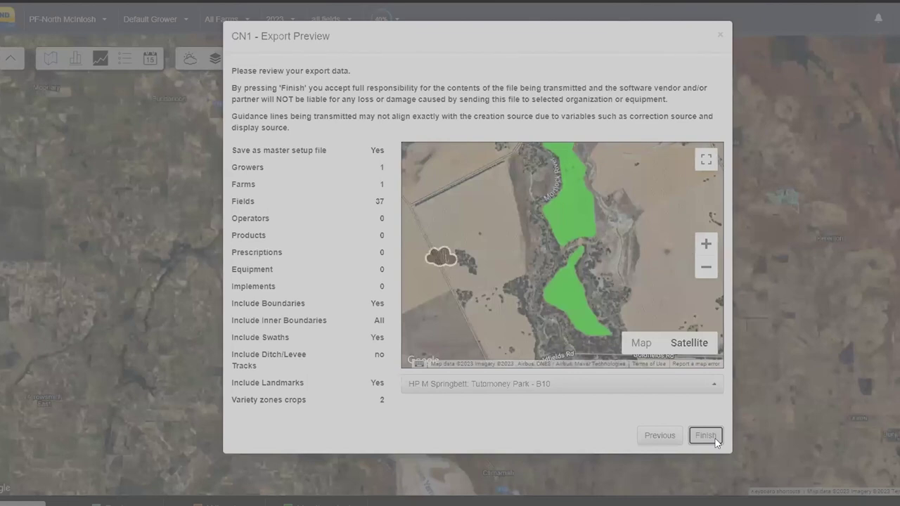
click(708, 436)
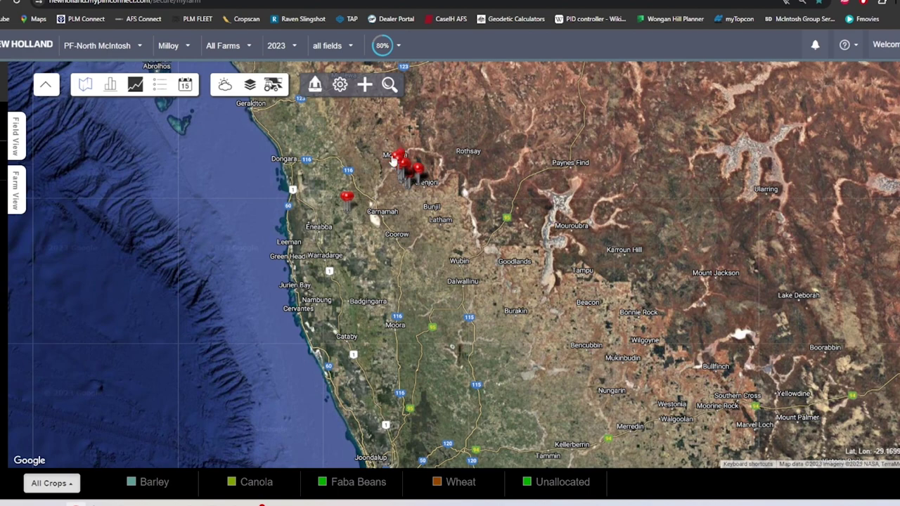
click(343, 90)
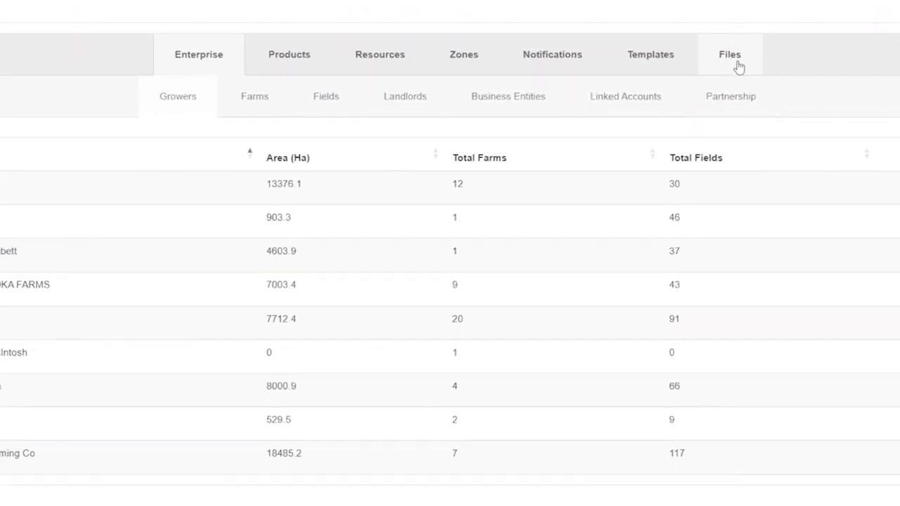
click(725, 62)
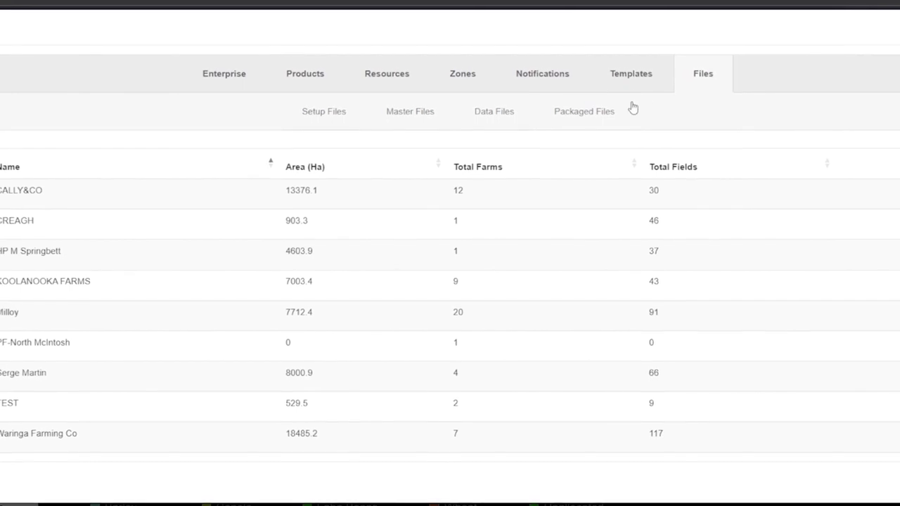
click(325, 131)
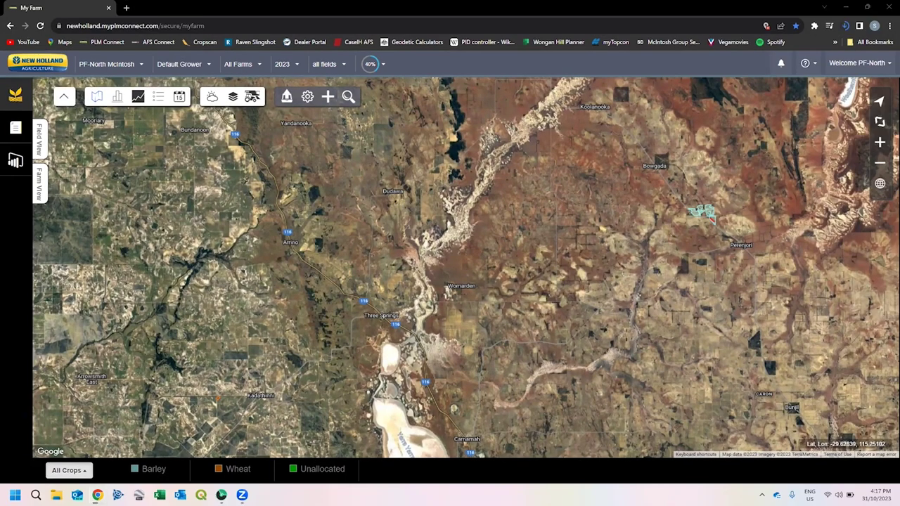
Switch to File Explorer, open the Downloads folder and select the exported 20231031_041140_CN1.zip.
click(56, 495)
click(50, 124)
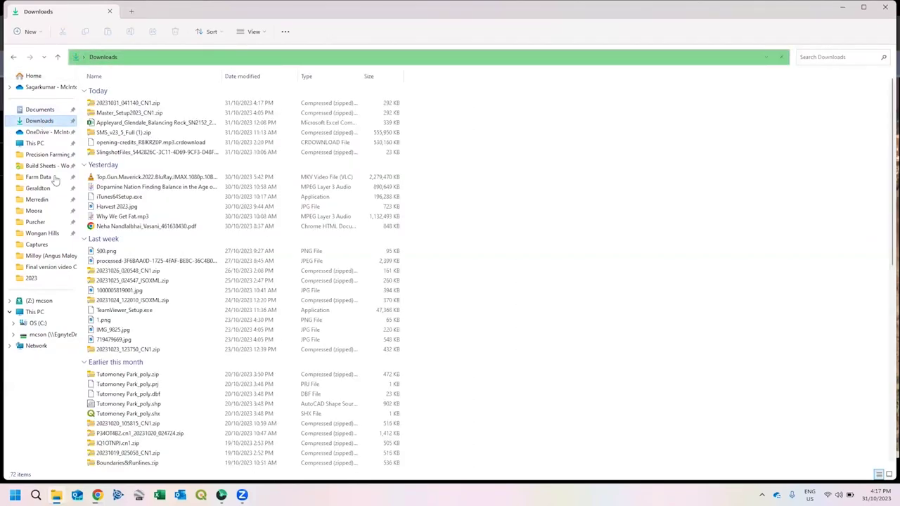
mouse_move(57, 495)
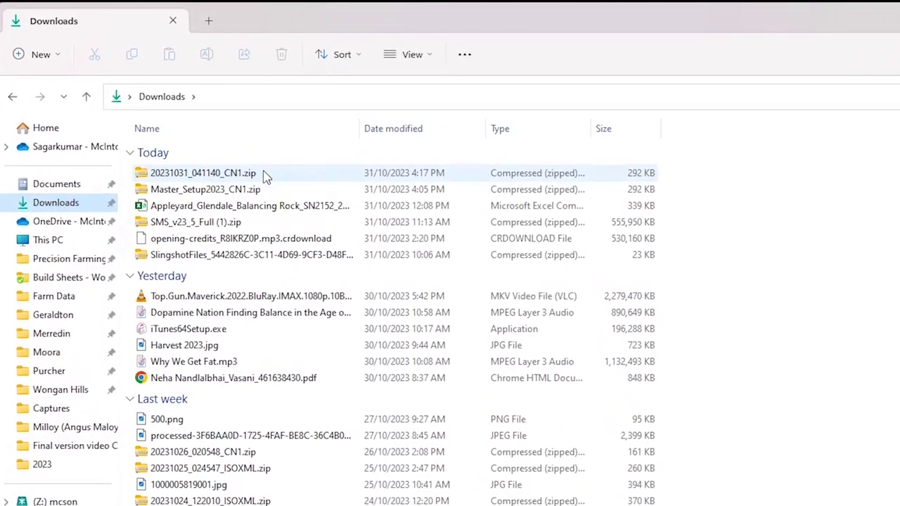
click(256, 167)
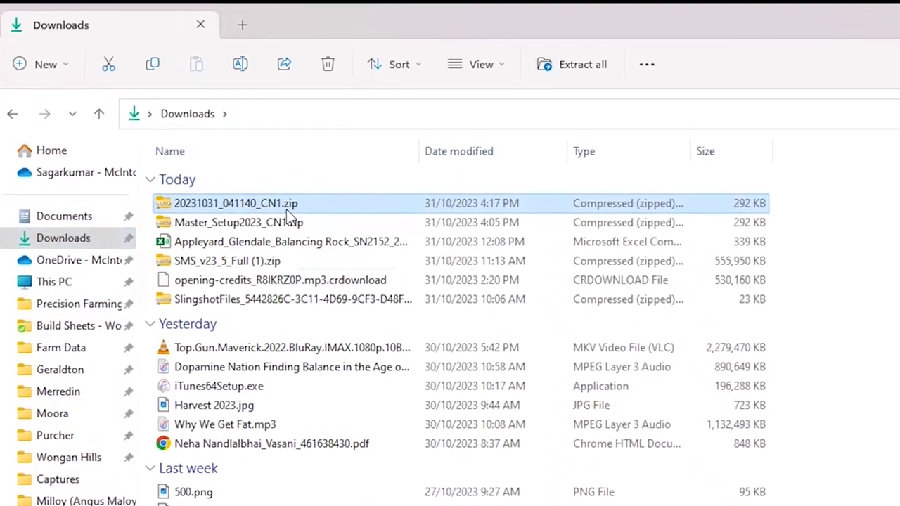
click(285, 202)
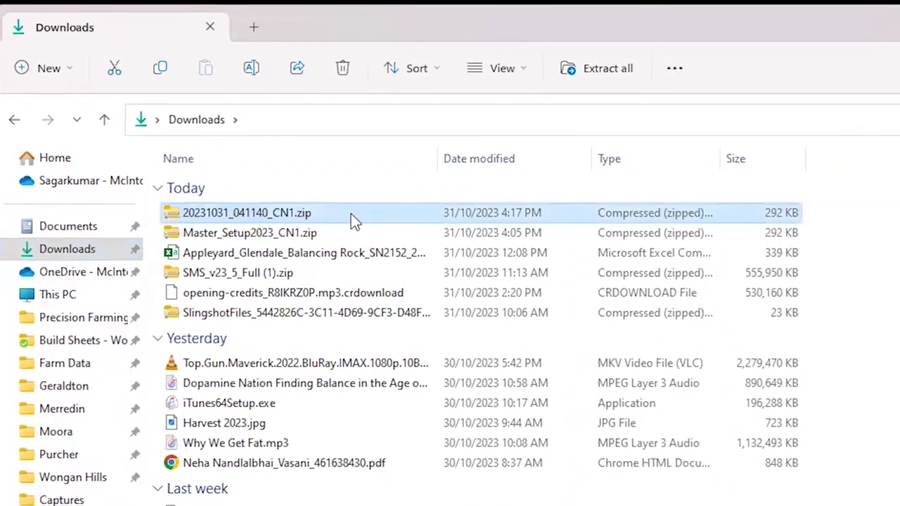
key(Return)
click(327, 278)
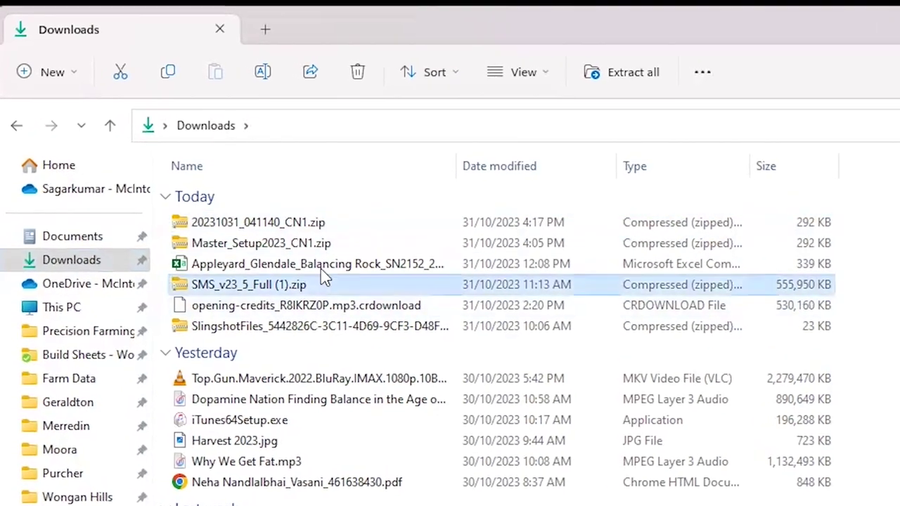
click(270, 231)
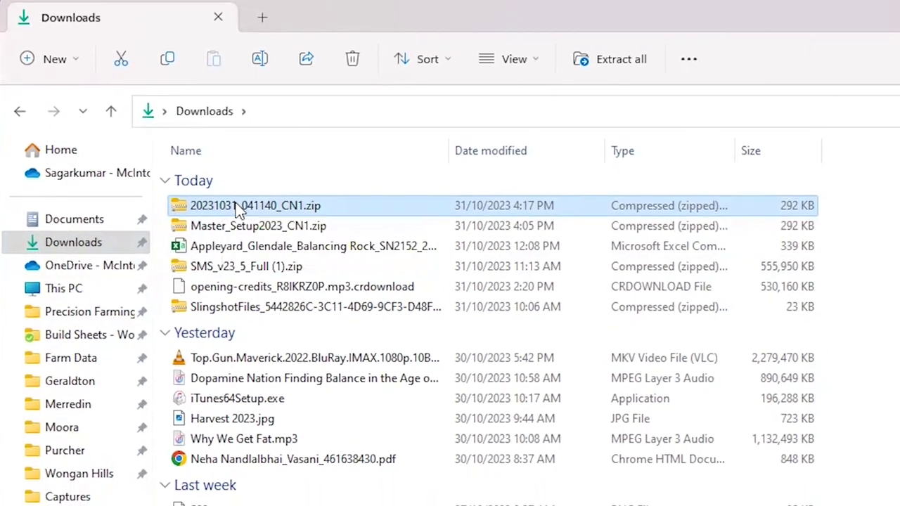
right_click(242, 215)
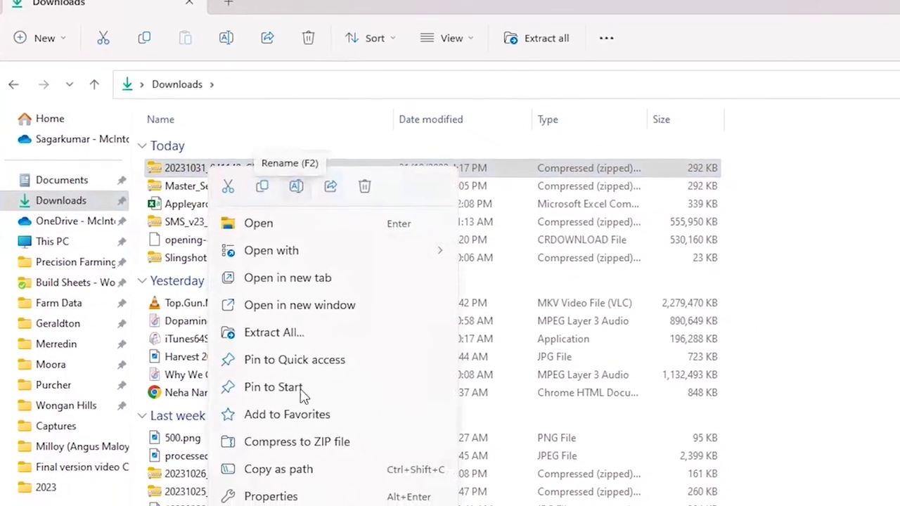
key(Escape)
key(shift+F10)
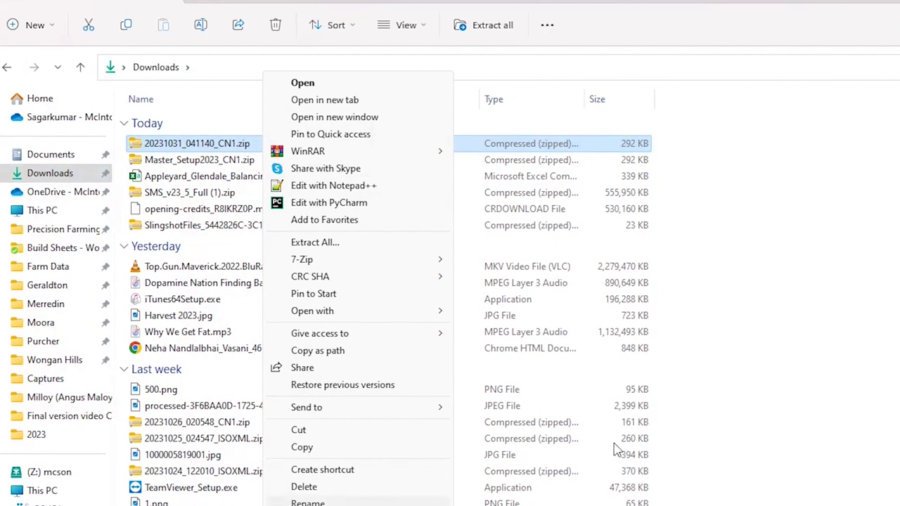
key(Escape)
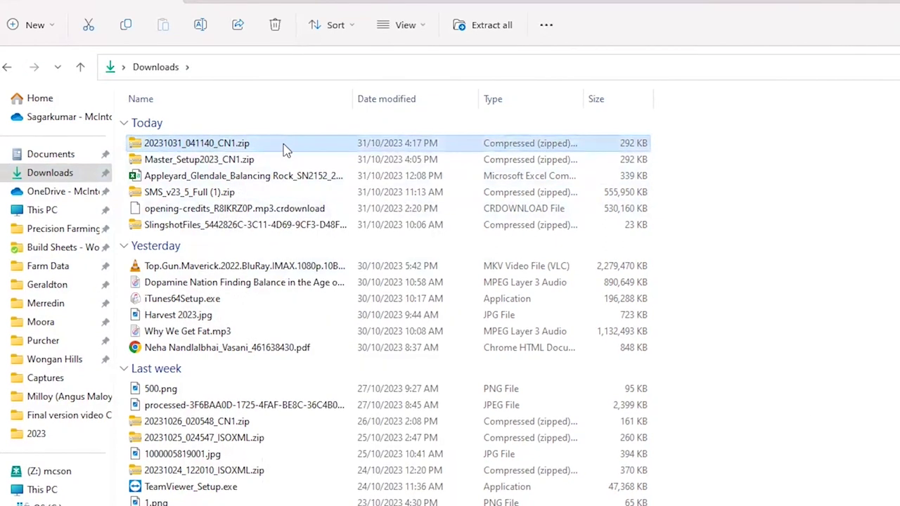
Rename the exported 20231031_041140_CN1.zip in the Downloads folder as Master Setup 2023.zip.
right_click(286, 150)
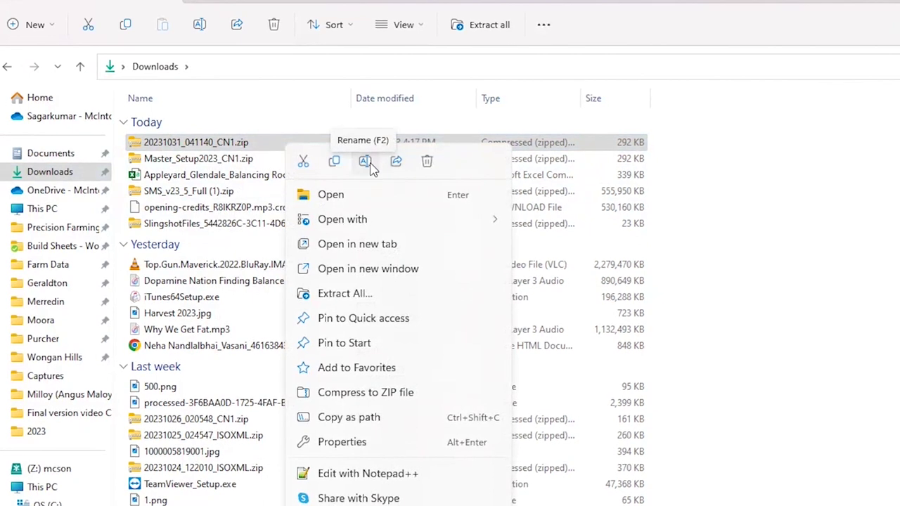
click(364, 162)
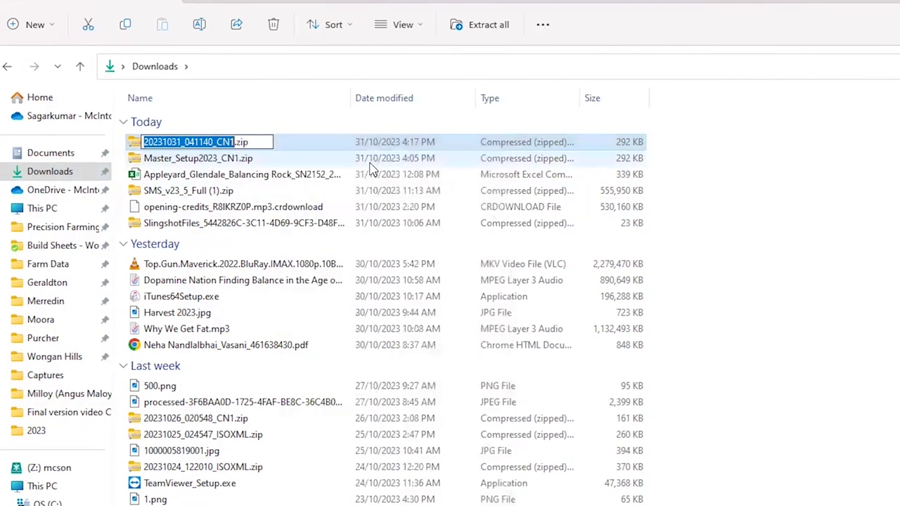
key(BackSpace)
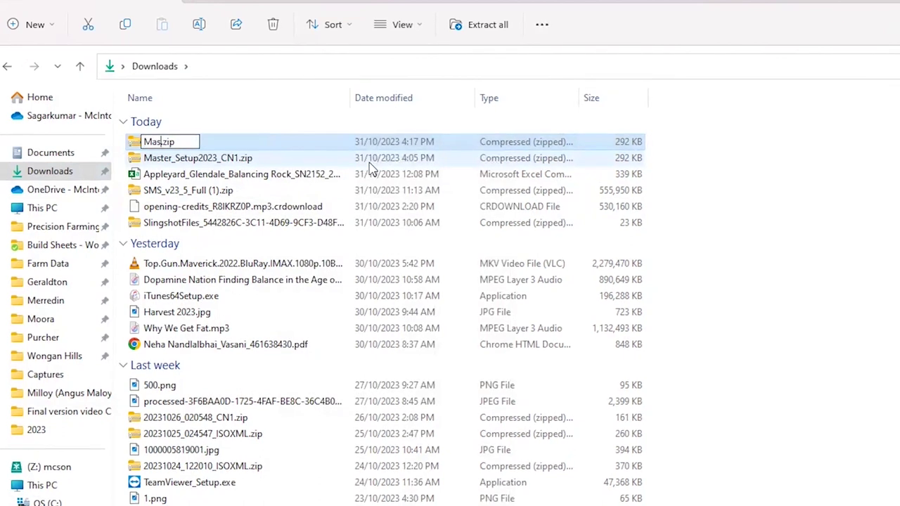
text(Master Setuo)
key(BackSpace)
text(p 2023)
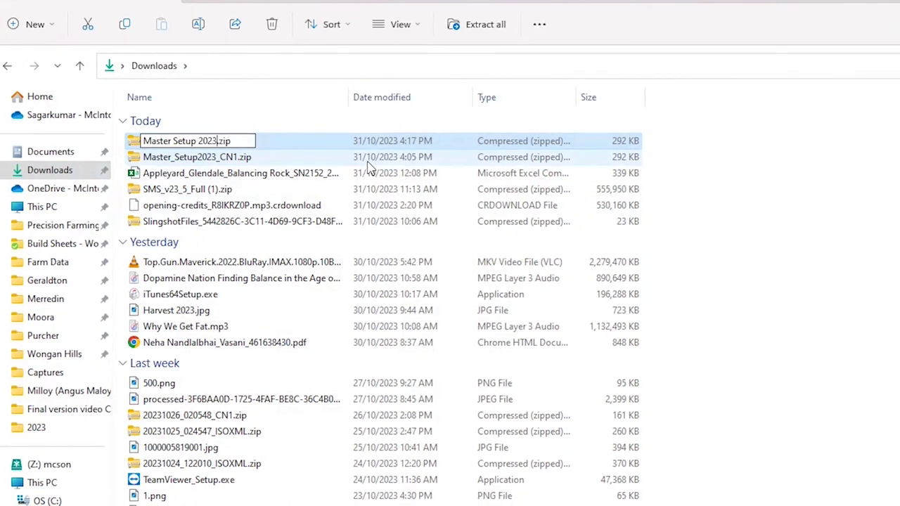
key(Return)
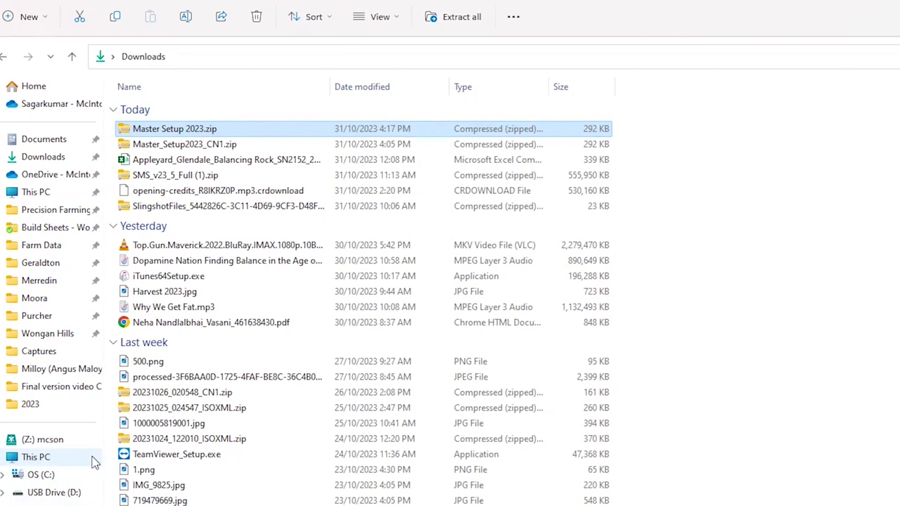
Open USB Drive (D:) from This PC and check which folders it contains.
click(94, 461)
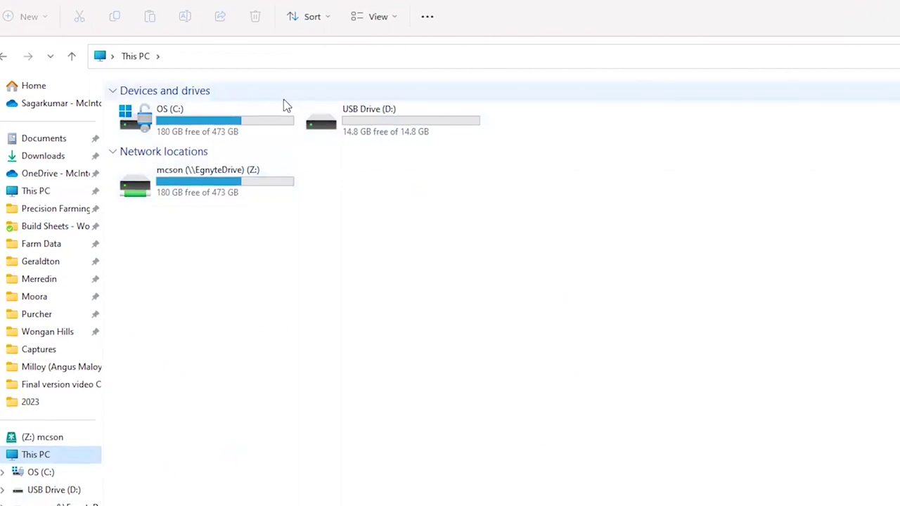
double_click(392, 131)
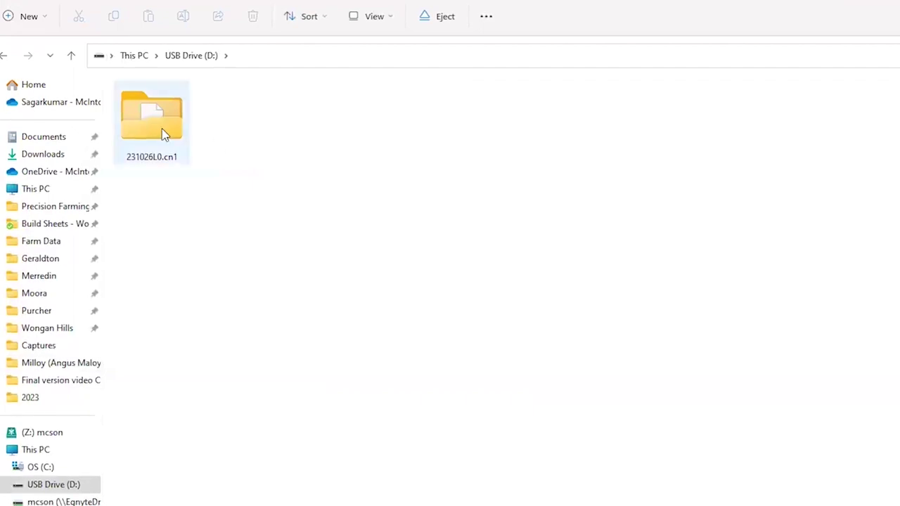
mouse_move(163, 135)
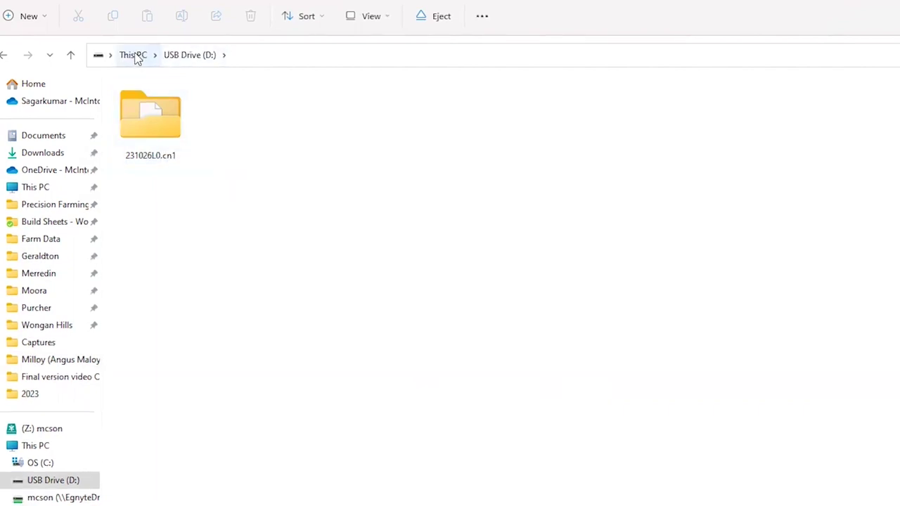
Quick-format USB Drive (D:) as FAT32 with a 16-kilobyte allocation unit size, then close the format dialog.
click(70, 55)
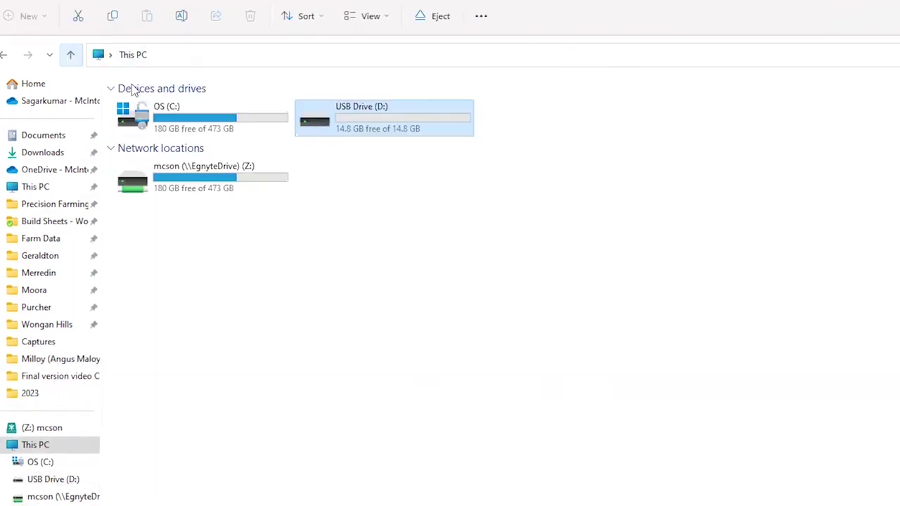
right_click(338, 126)
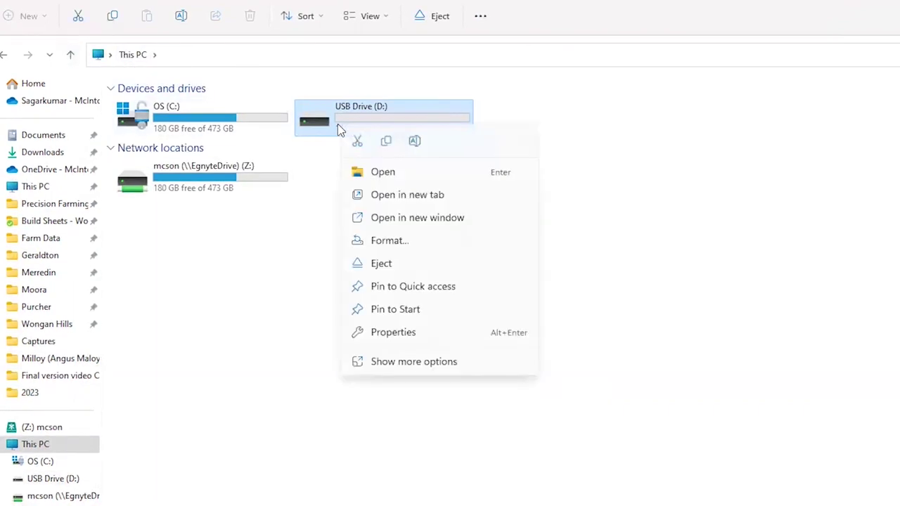
click(430, 243)
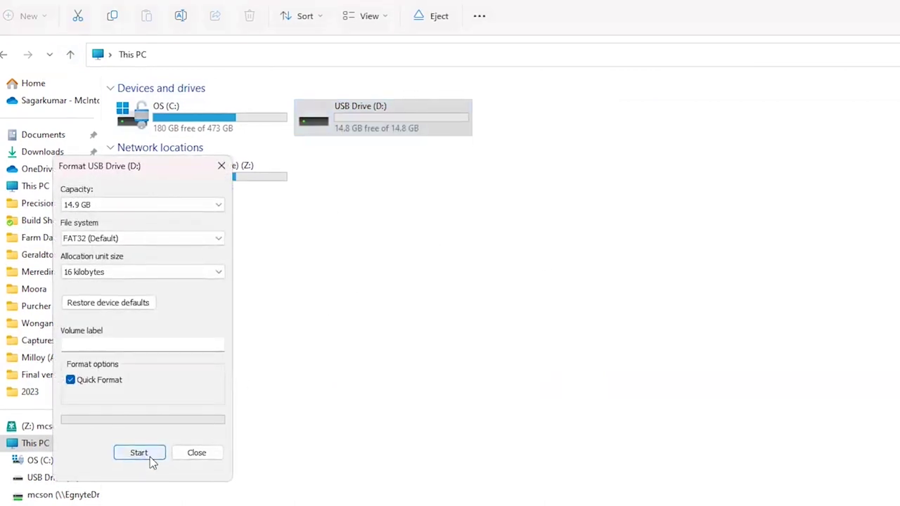
click(149, 460)
click(709, 349)
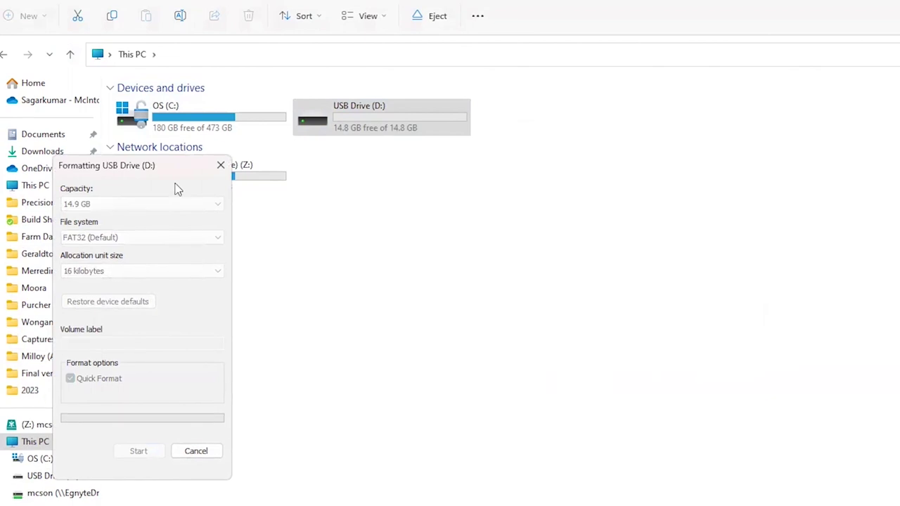
click(758, 346)
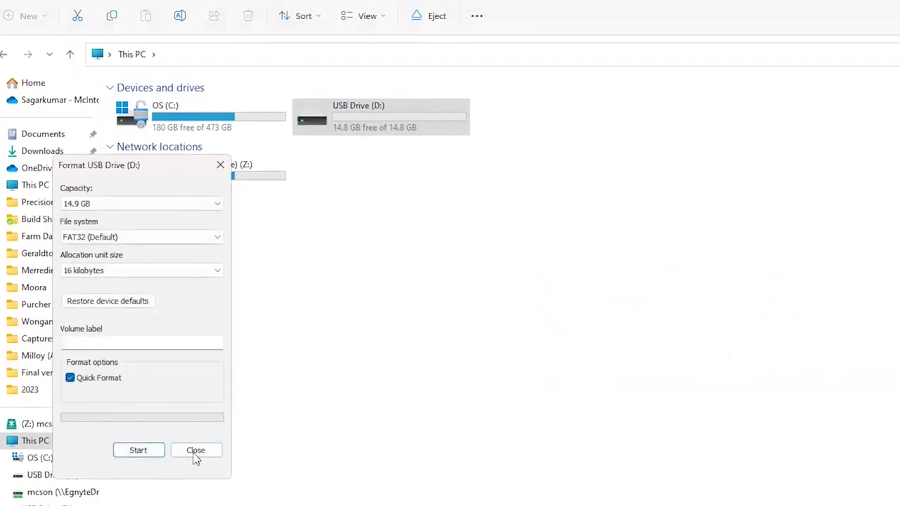
click(195, 452)
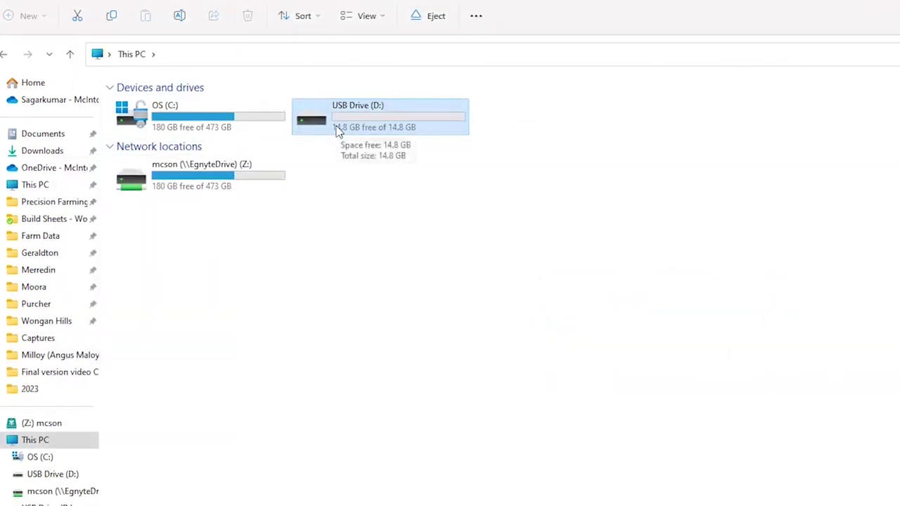
Quick-format USB Drive (D:) once more as FAT32, accepting the data erasure and forcing the format although the drive is in use.
click(375, 107)
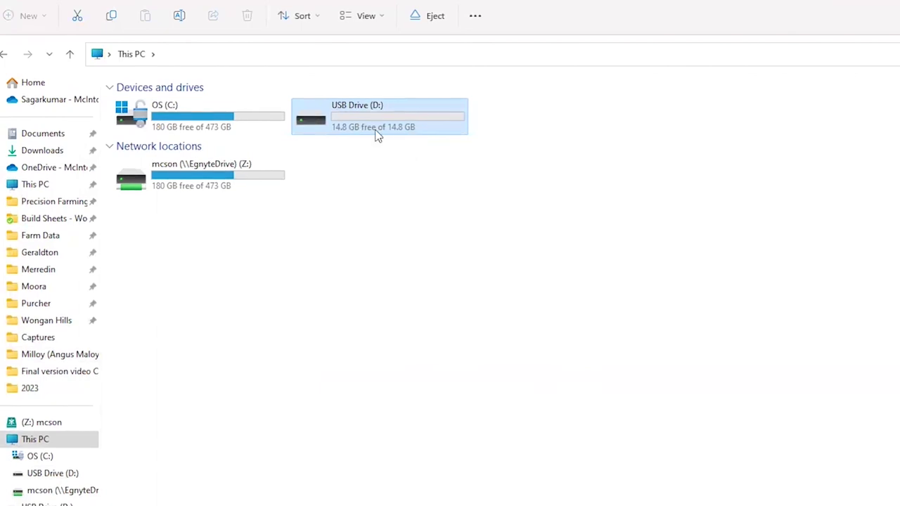
key(Escape)
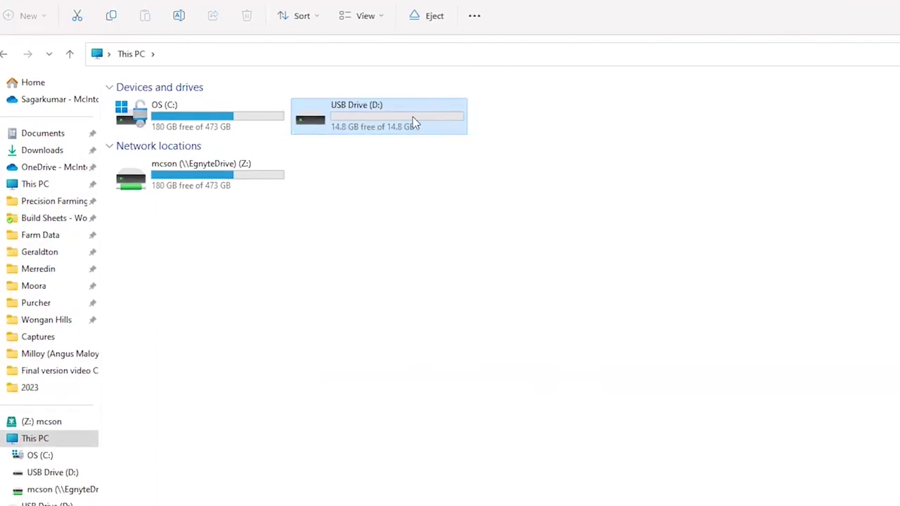
right_click(411, 123)
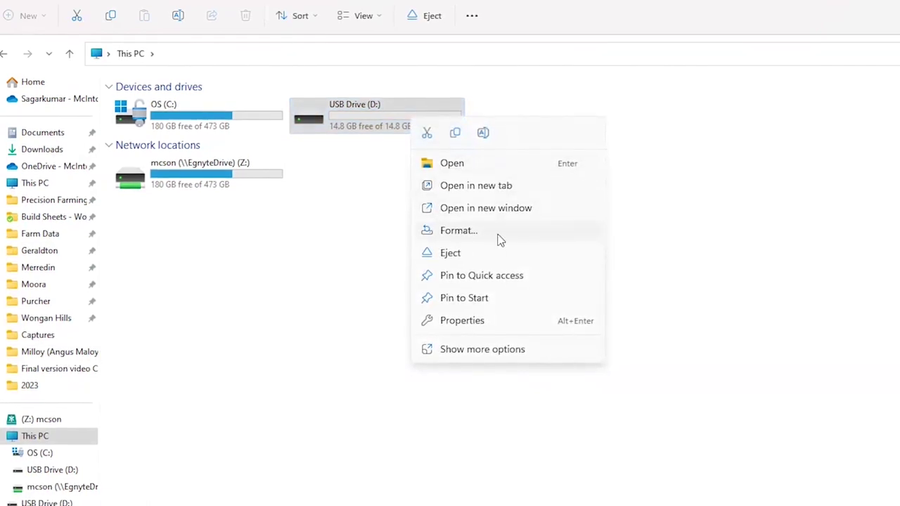
click(488, 354)
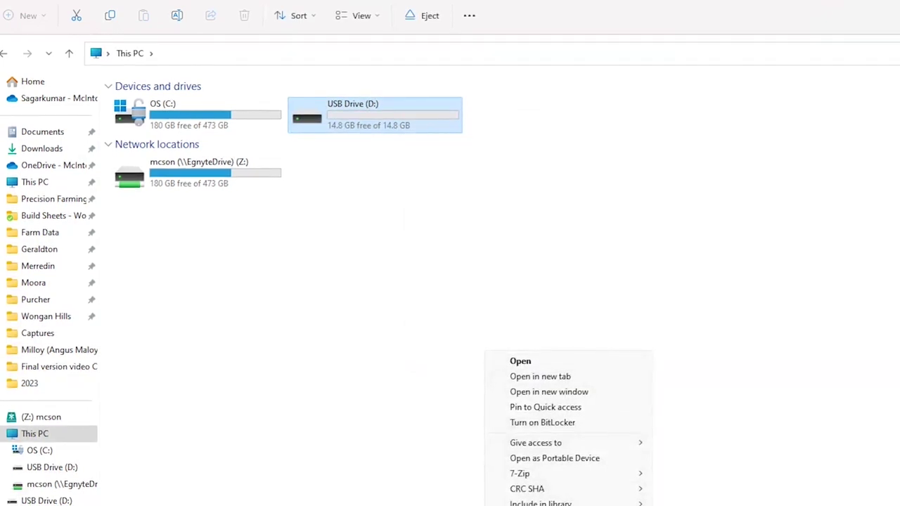
click(520, 505)
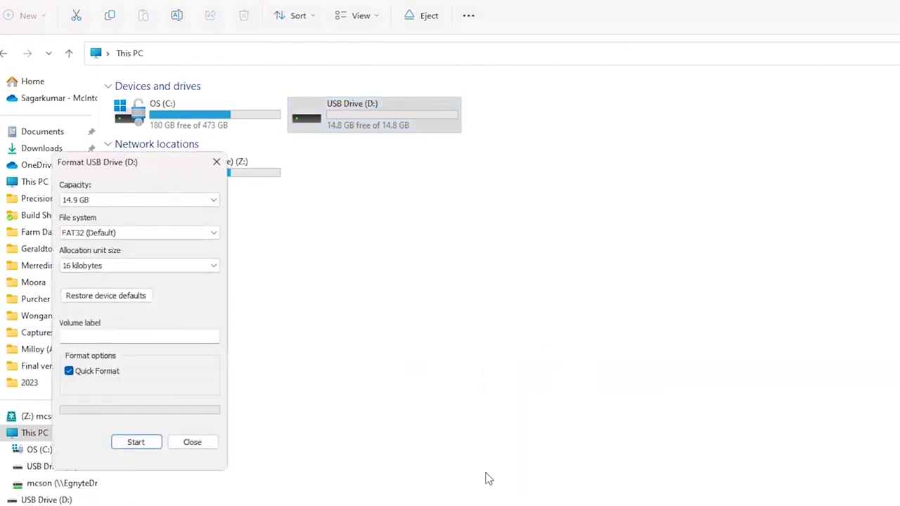
click(138, 442)
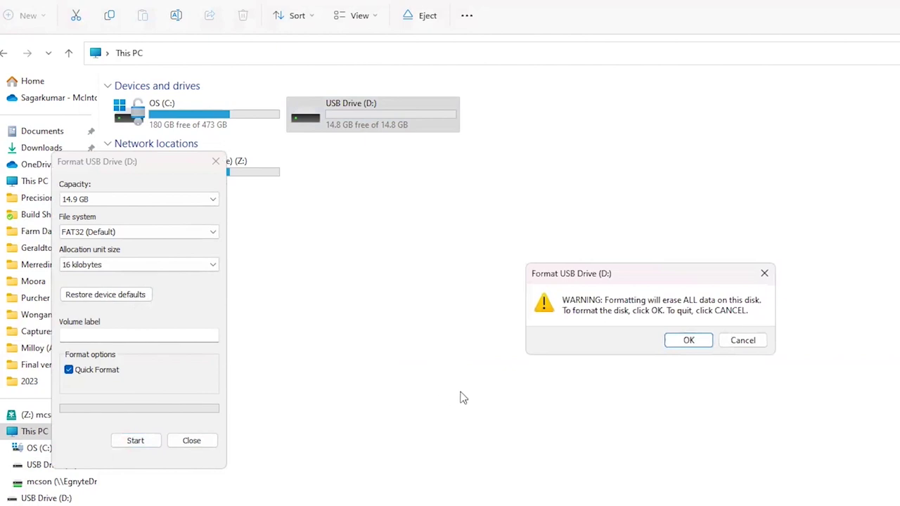
click(690, 340)
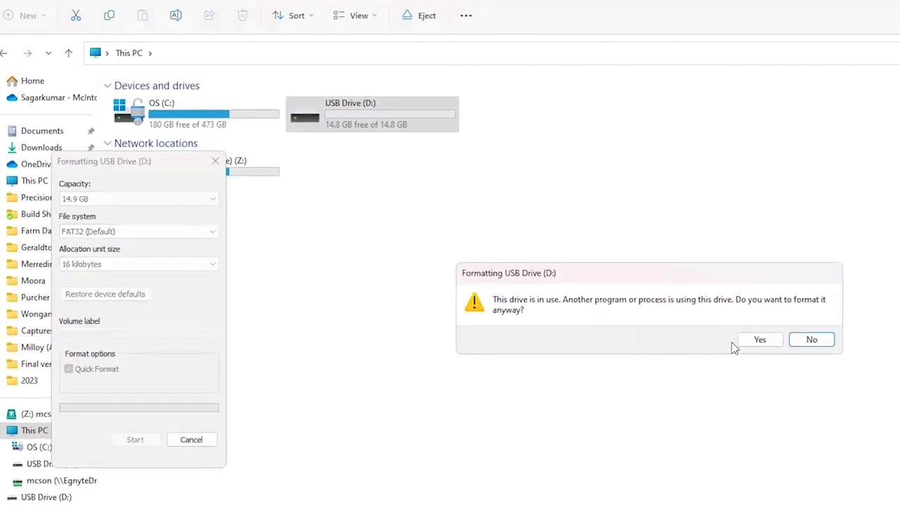
click(755, 341)
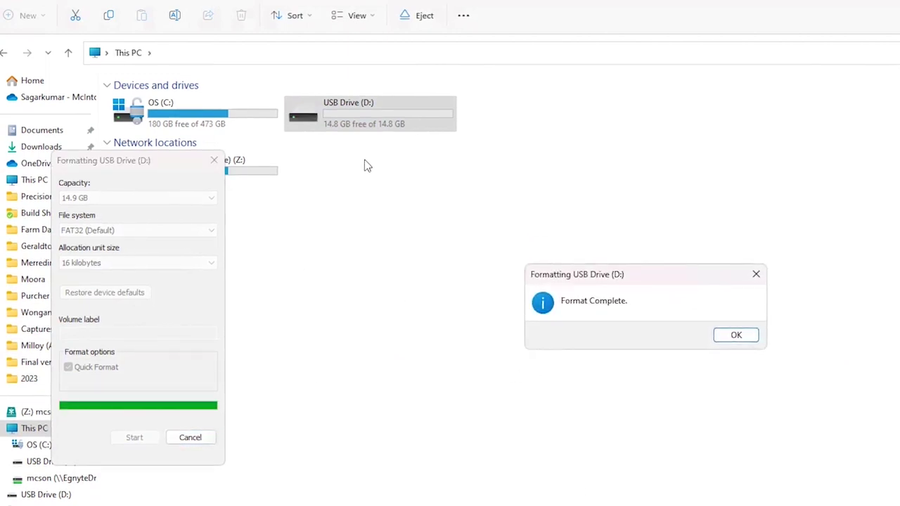
click(735, 335)
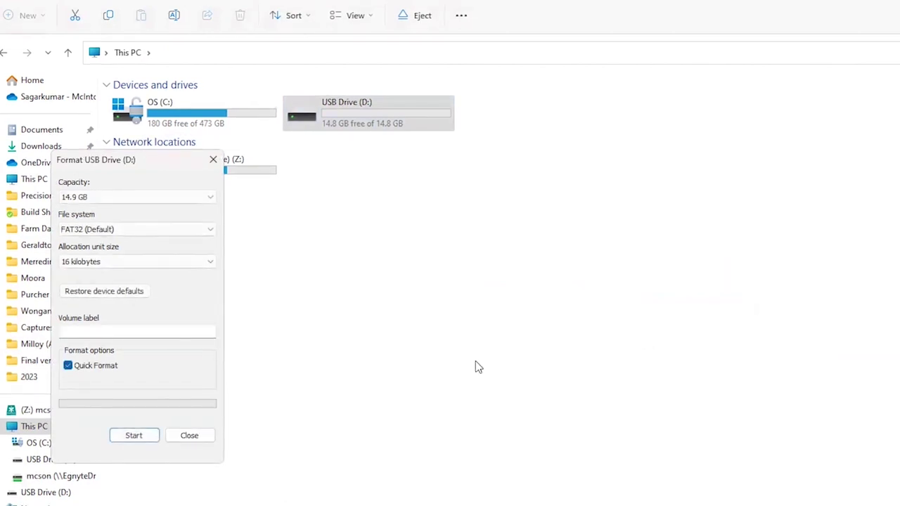
click(188, 435)
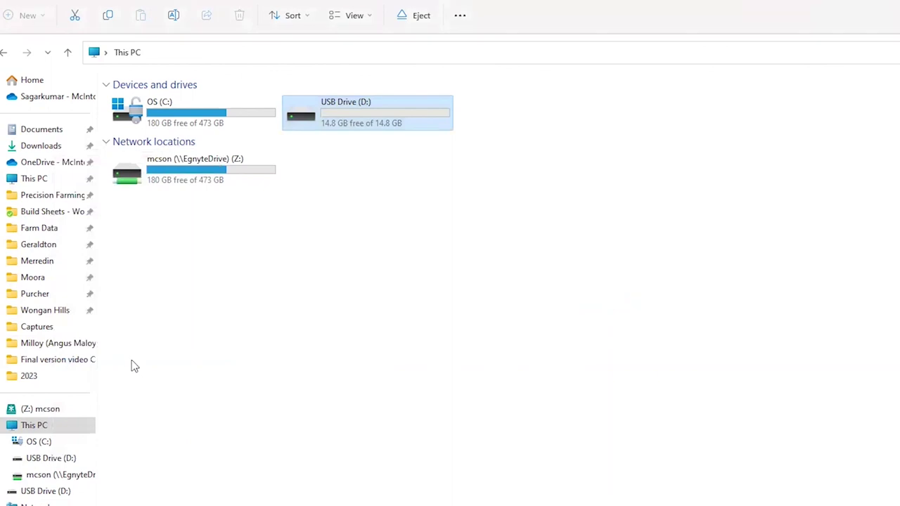
Copy Master Setup 2023.zip from the Downloads folder to the clipboard.
click(76, 147)
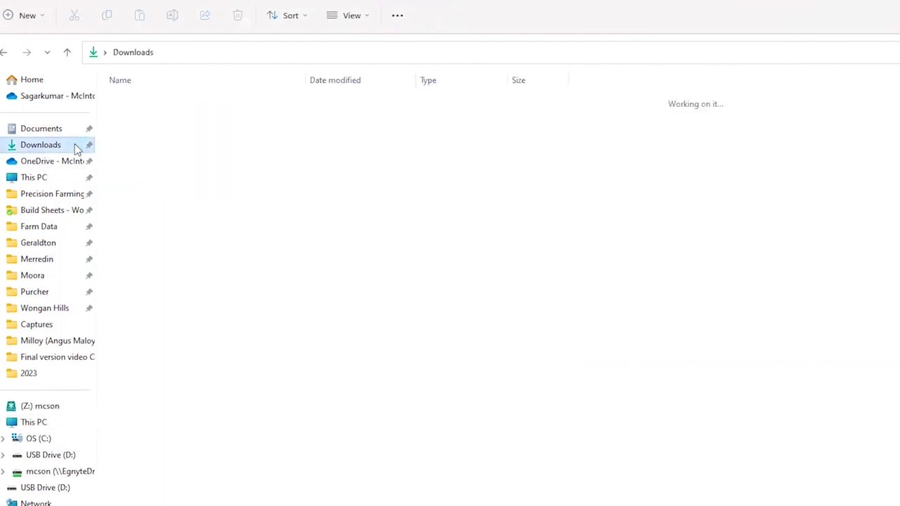
click(138, 125)
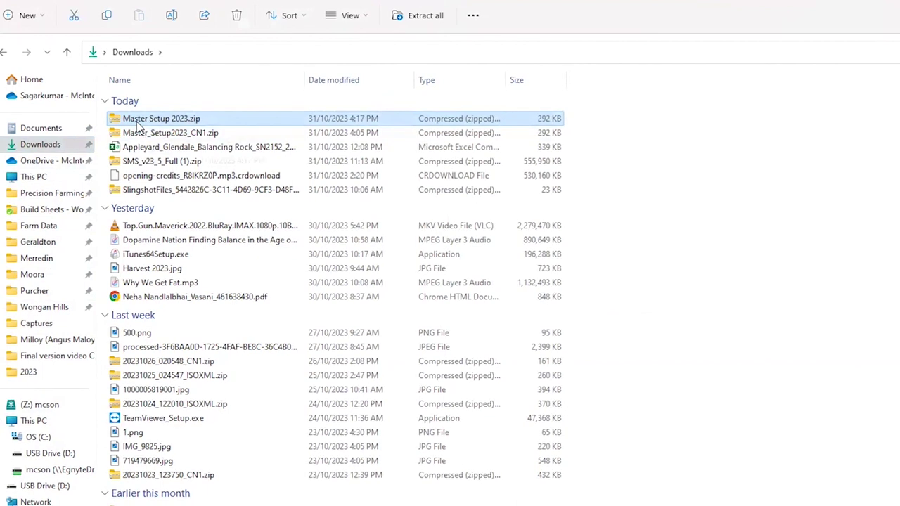
right_click(139, 125)
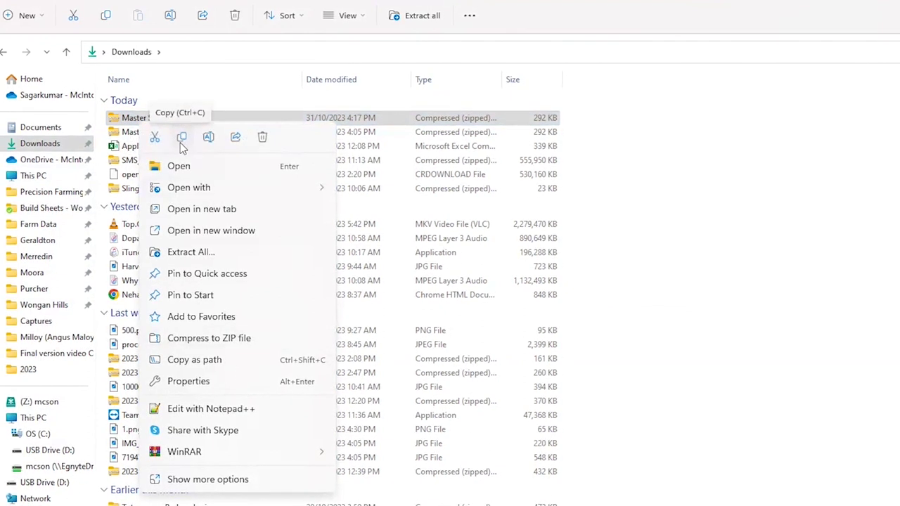
click(342, 121)
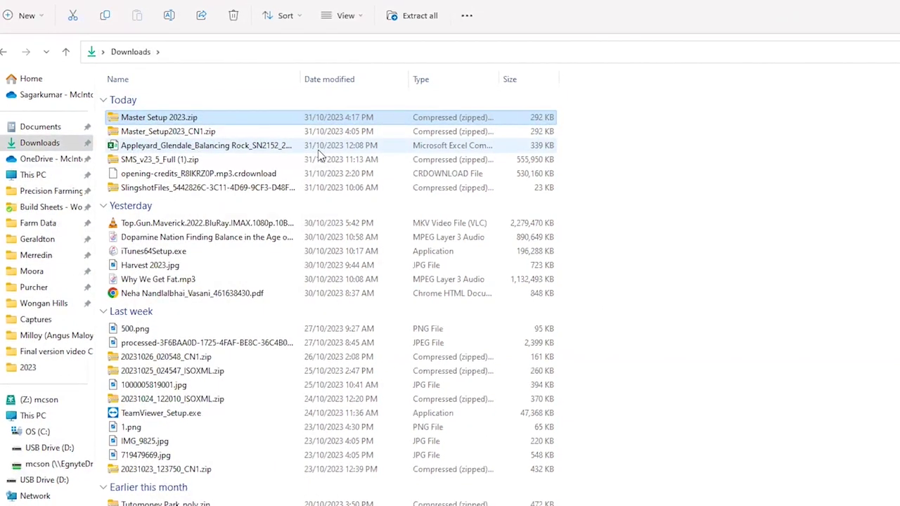
right_click(295, 116)
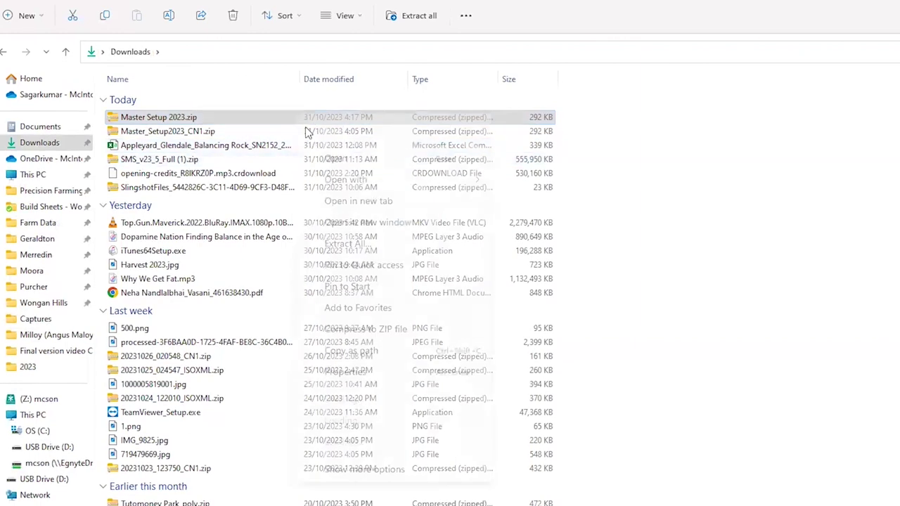
click(342, 128)
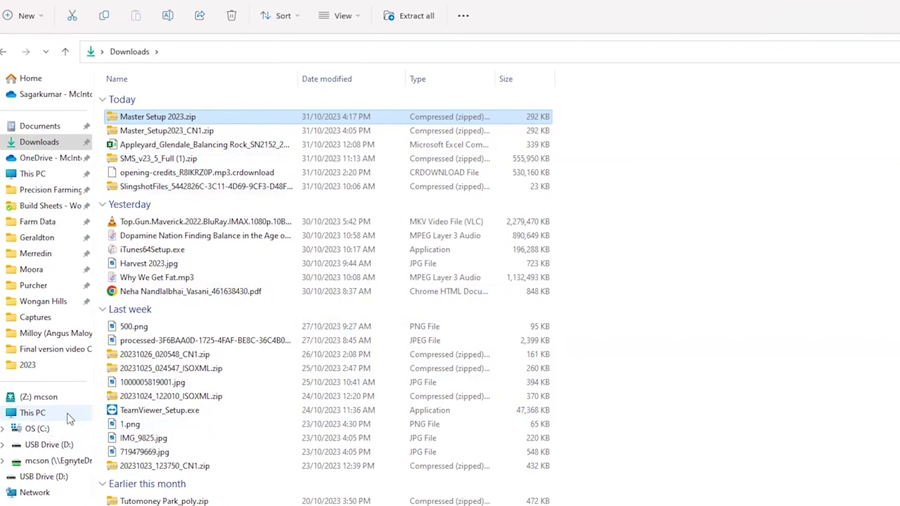
Open USB Drive (D:) from This PC and paste the copied Master Setup 2023.zip into its root.
click(67, 416)
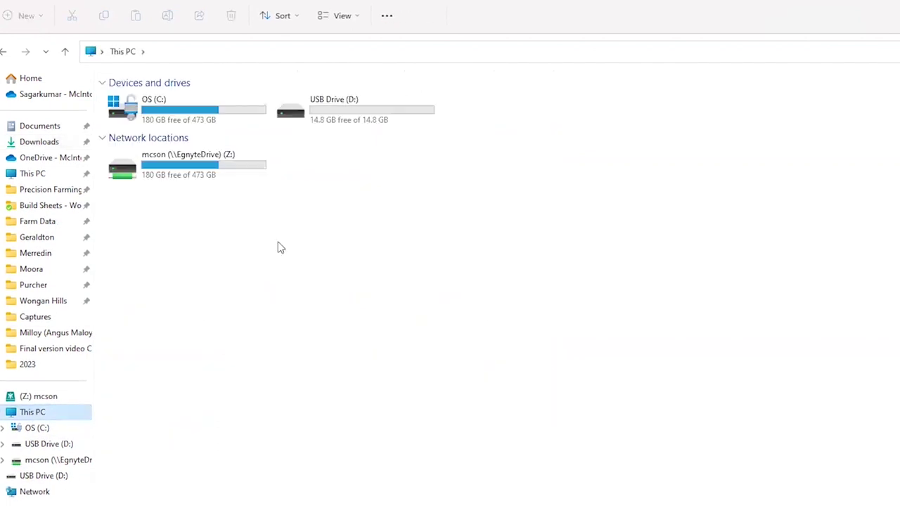
double_click(349, 107)
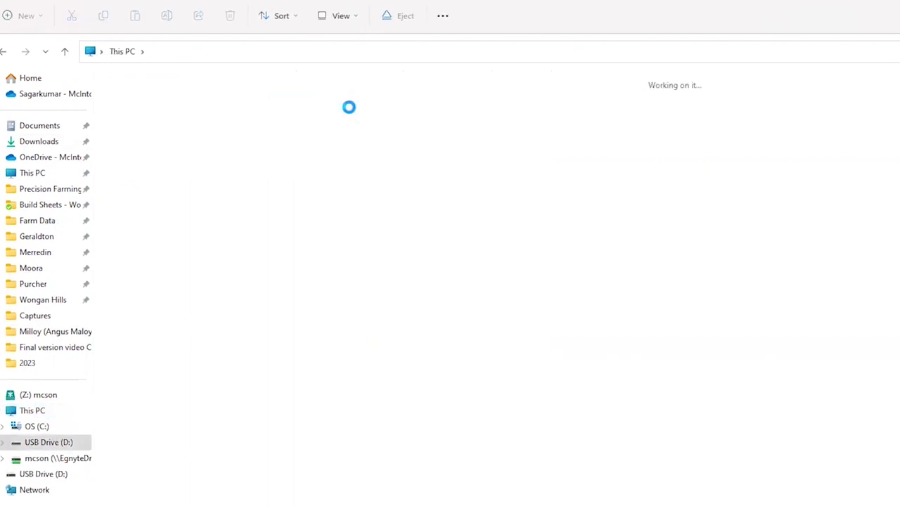
right_click(355, 248)
click(303, 225)
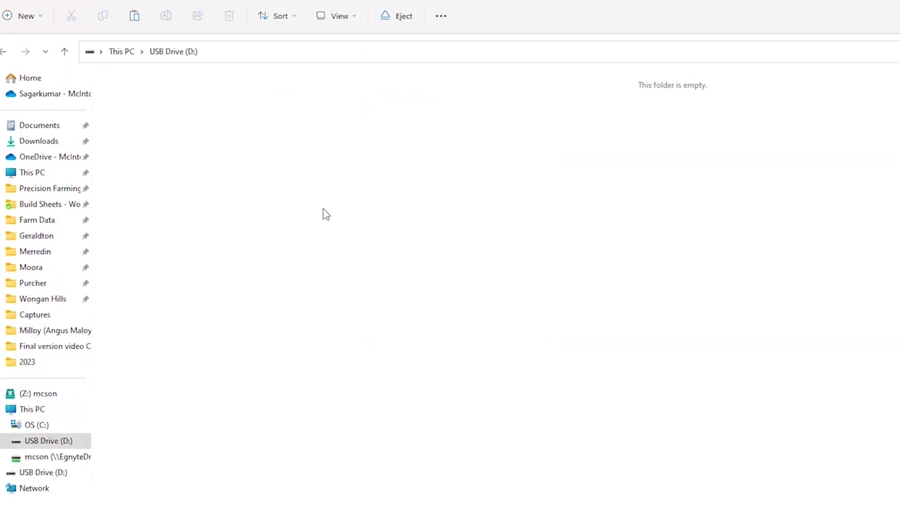
right_click(335, 212)
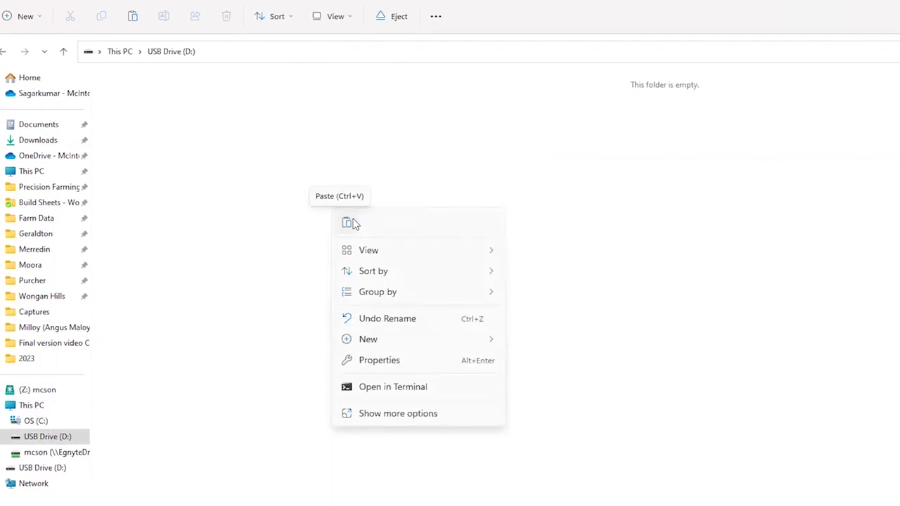
click(352, 219)
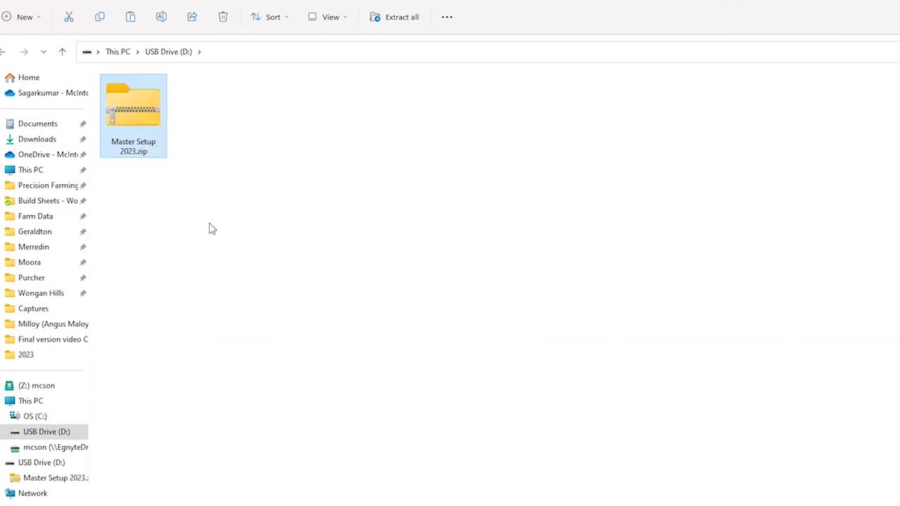
Extract all of Master Setup 2023.zip to D:\Master Setup 2023 and close the window showing the extracted files.
right_click(137, 129)
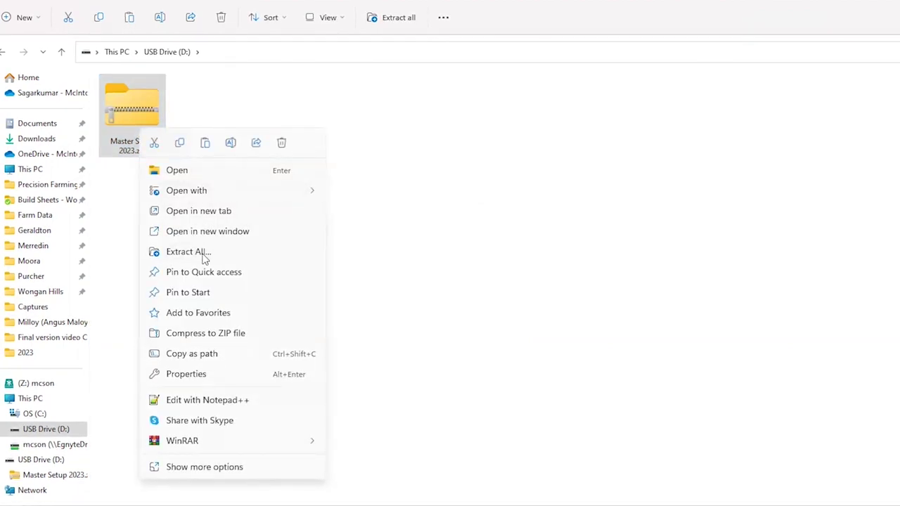
click(219, 468)
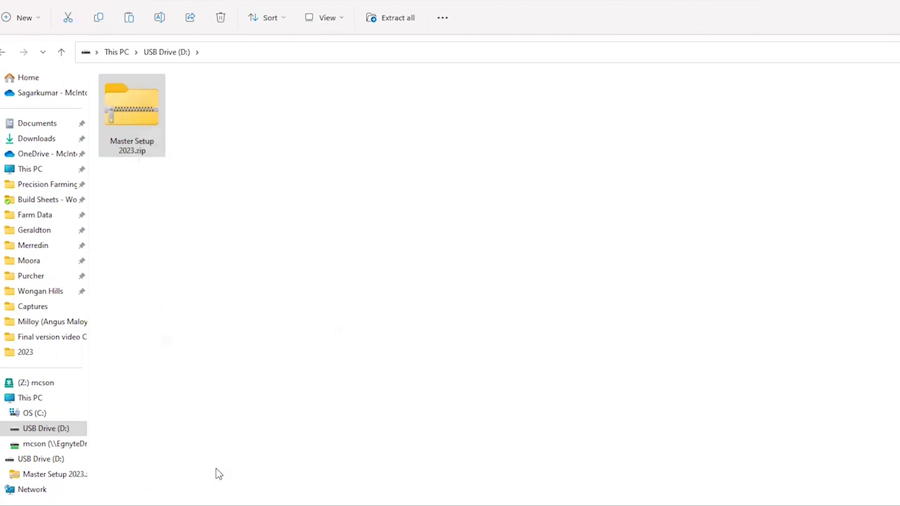
mouse_move(312, 242)
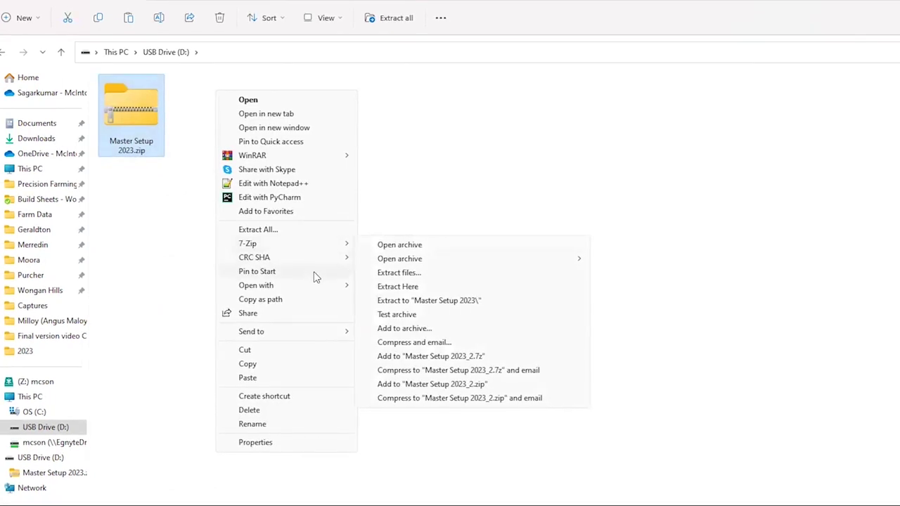
click(317, 231)
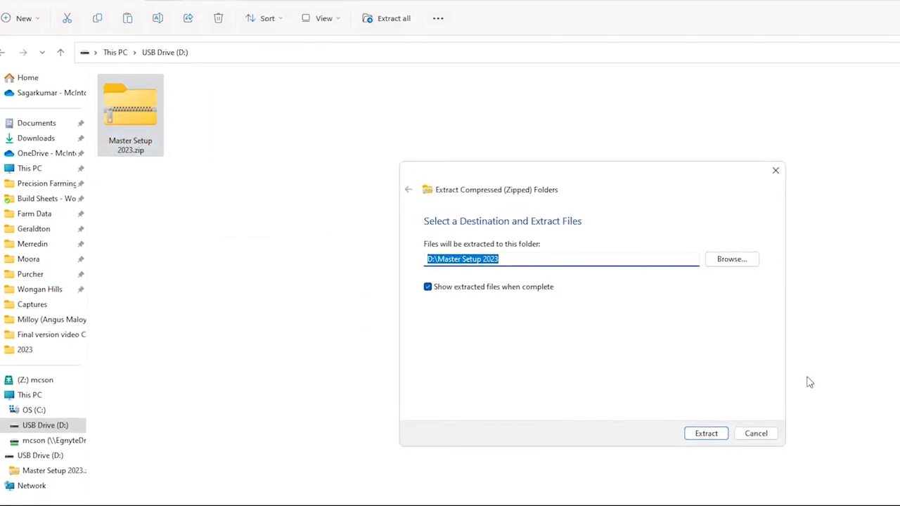
click(723, 434)
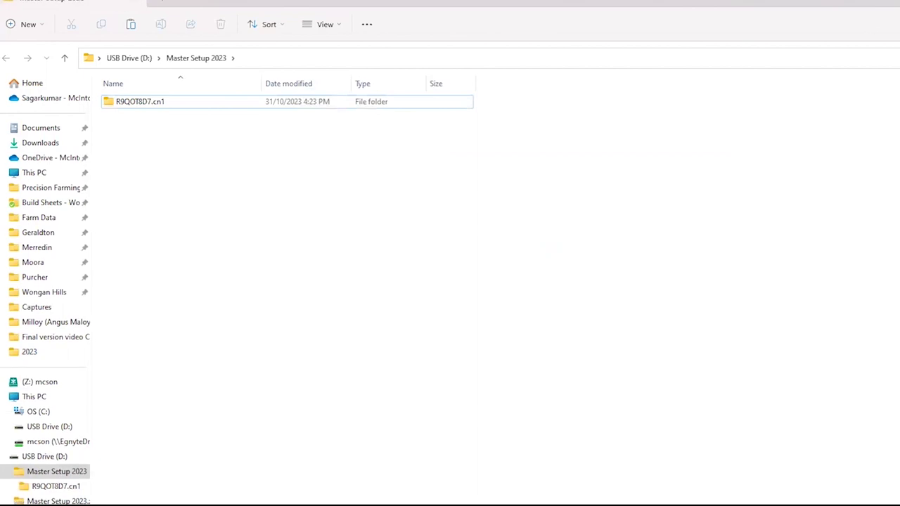
key(alt+F4)
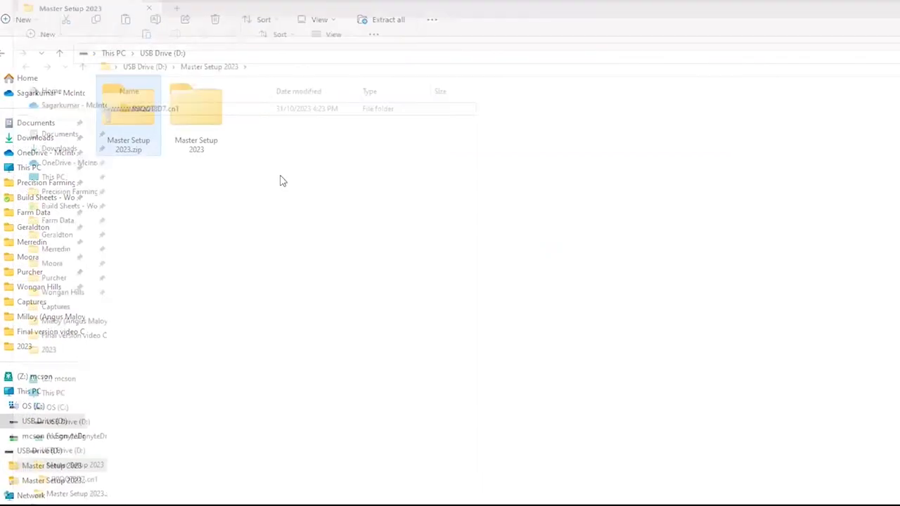
Reopen USB Drive (D:) from This PC and permanently delete Master Setup 2023.zip from it.
click(29, 391)
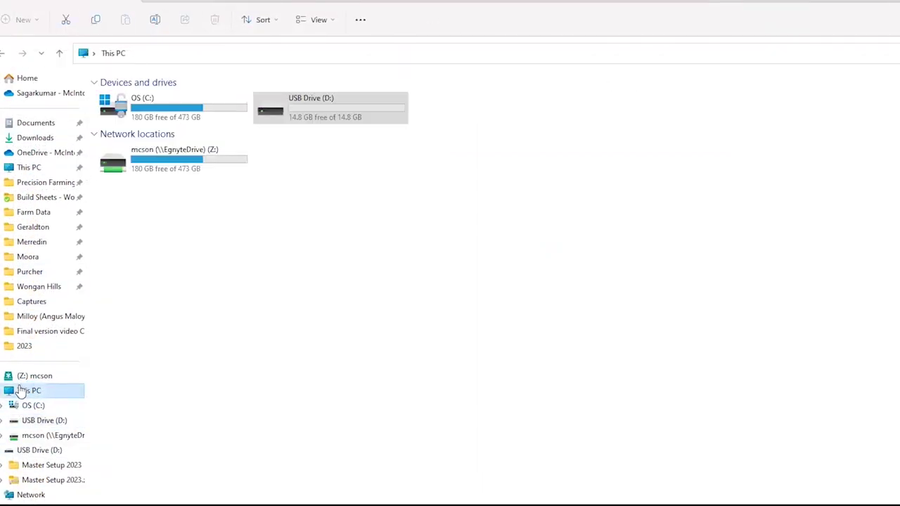
double_click(301, 114)
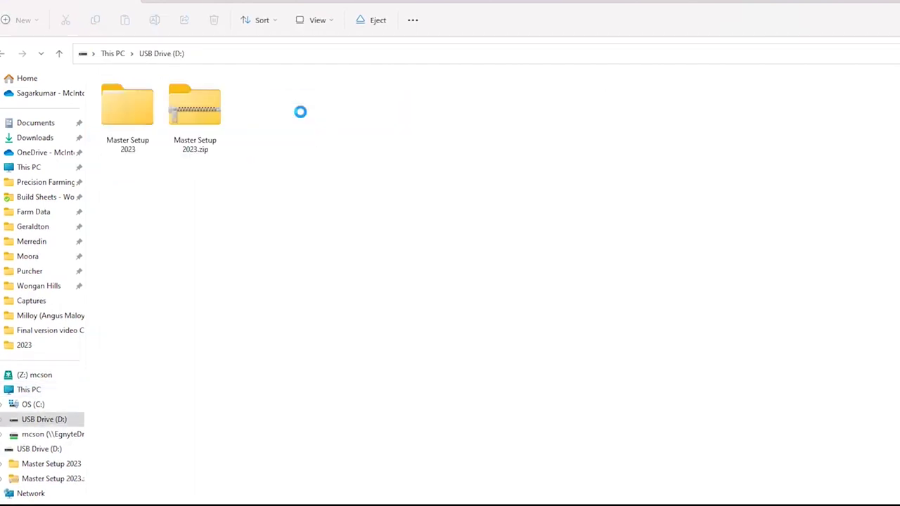
click(196, 135)
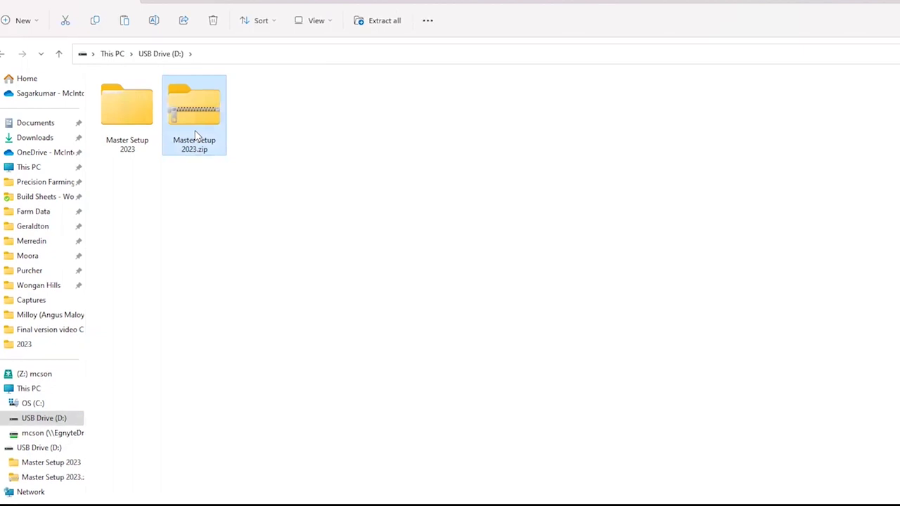
right_click(197, 135)
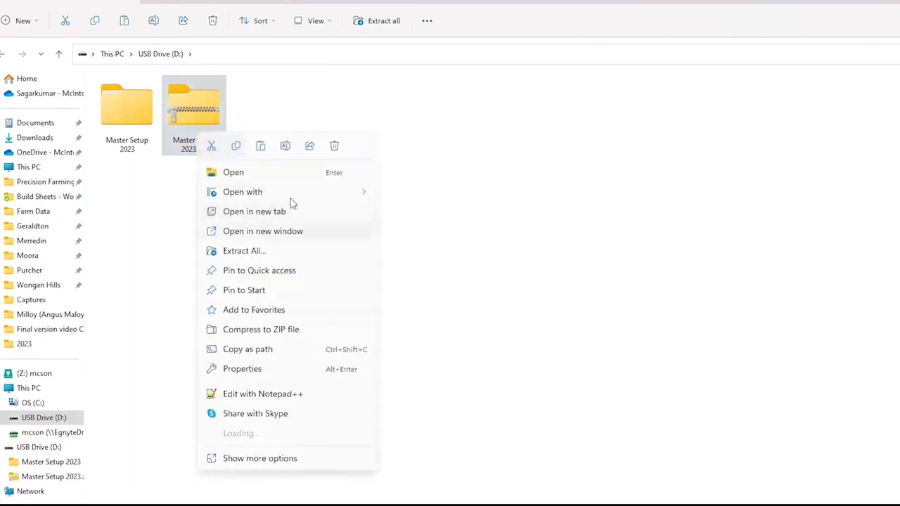
click(334, 145)
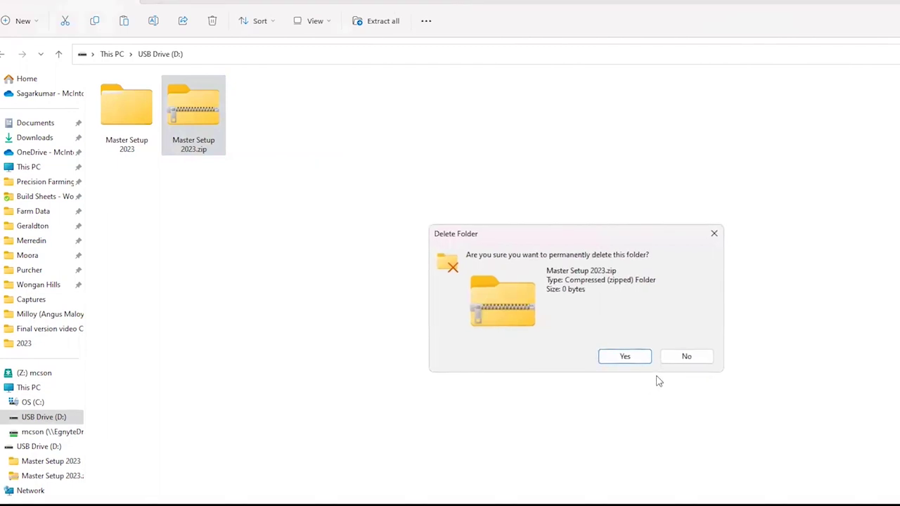
click(633, 357)
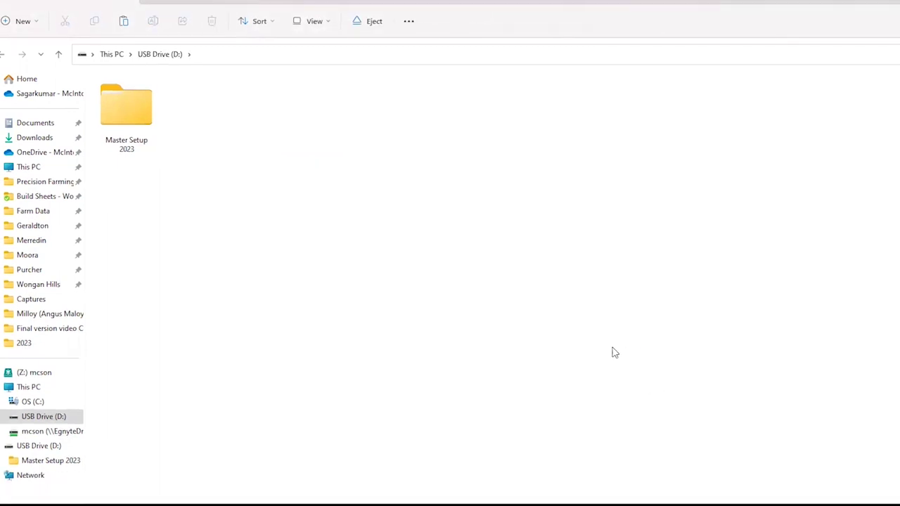
Move the R9QOT8D7.cn1 folder out of Master Setup 2023 into the root of USB Drive (D:).
double_click(138, 126)
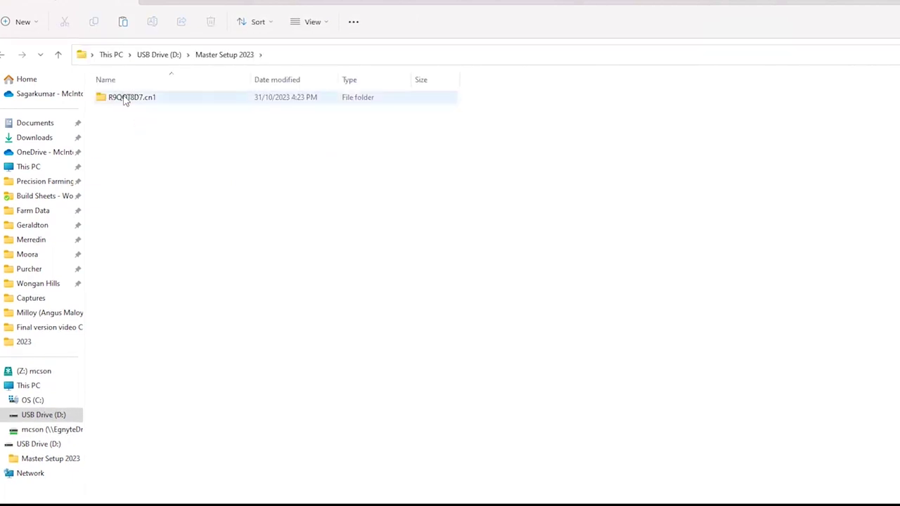
click(125, 100)
right_click(126, 101)
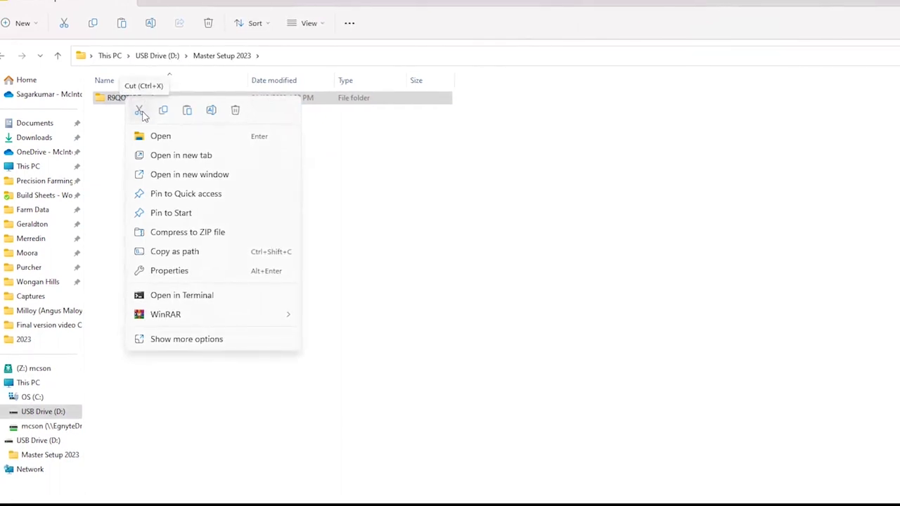
click(140, 113)
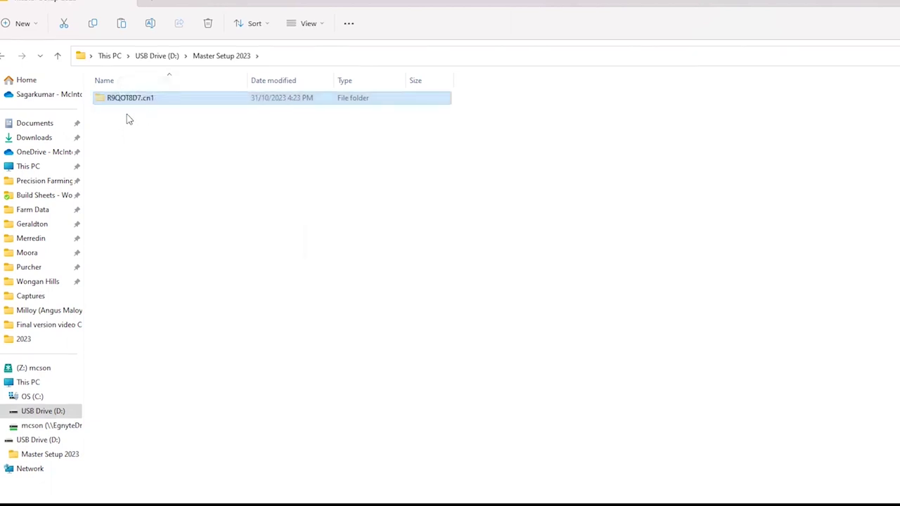
click(159, 57)
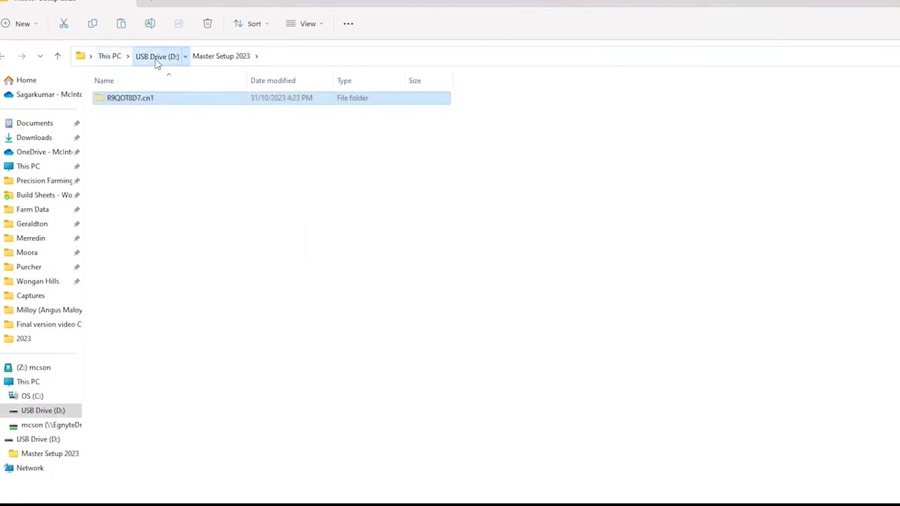
click(28, 381)
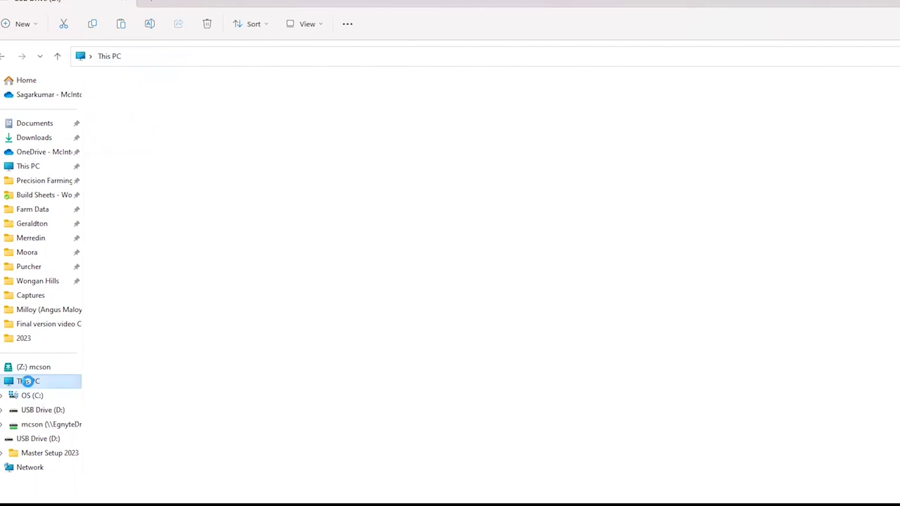
click(292, 117)
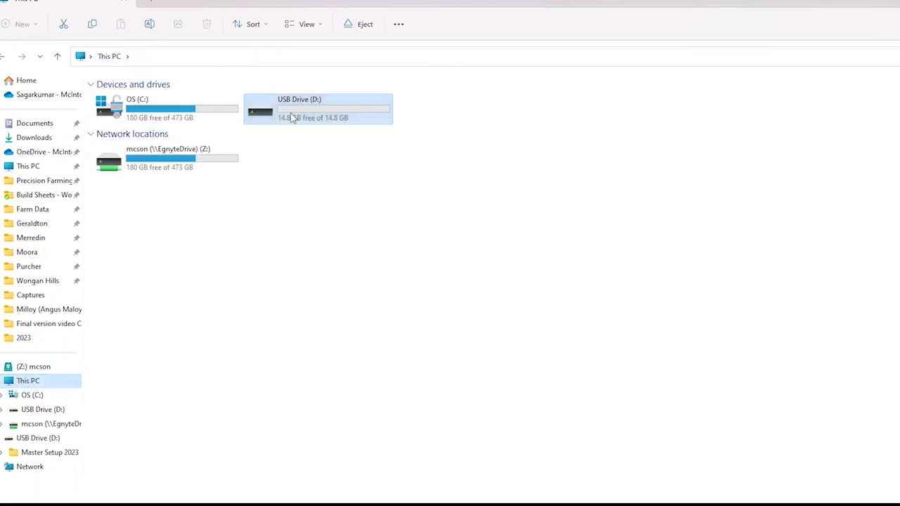
double_click(292, 117)
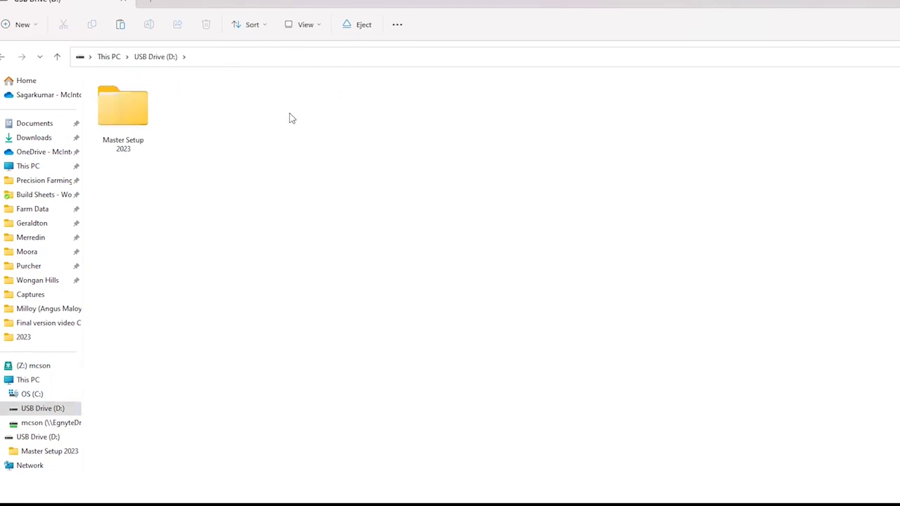
right_click(292, 119)
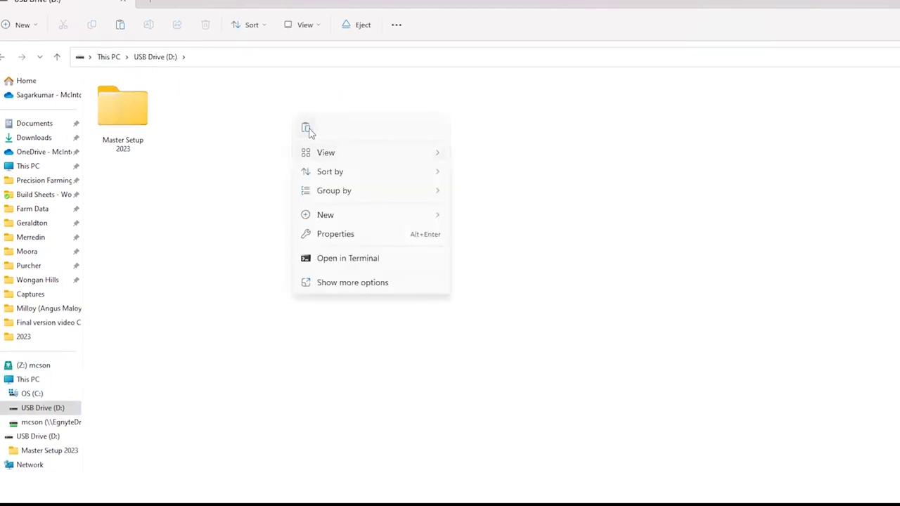
click(307, 129)
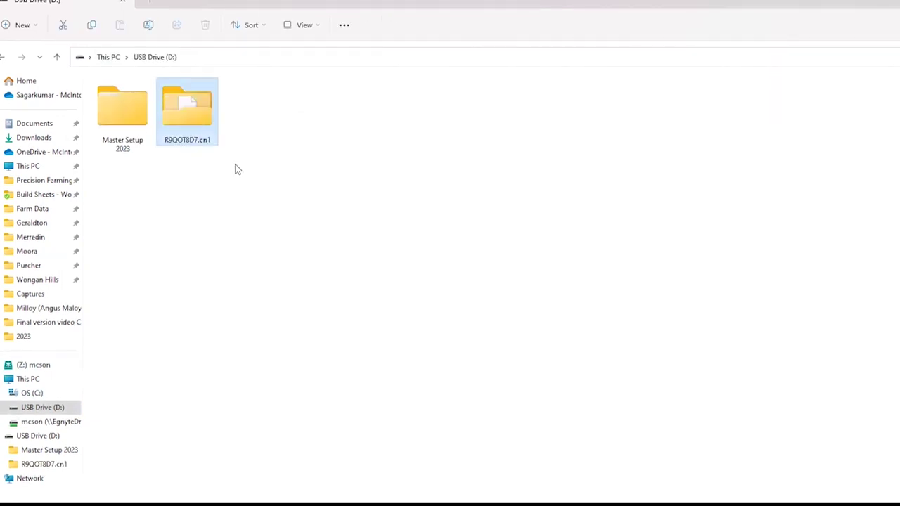
Permanently delete the emptied Master Setup 2023 folder from USB Drive (D:).
click(139, 132)
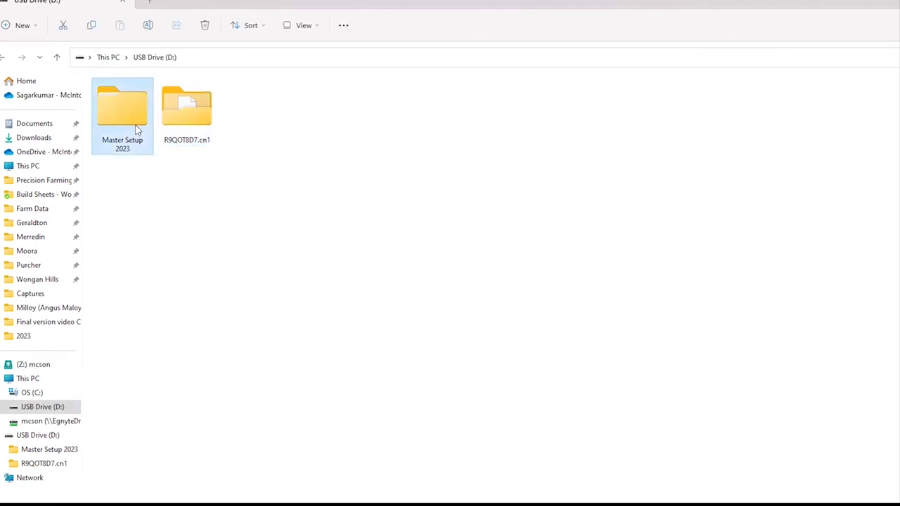
key(shift+Delete)
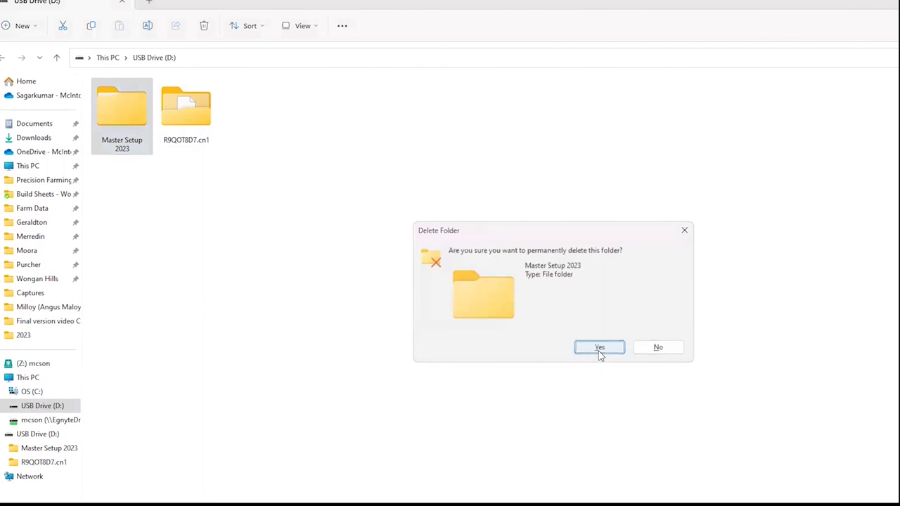
click(599, 348)
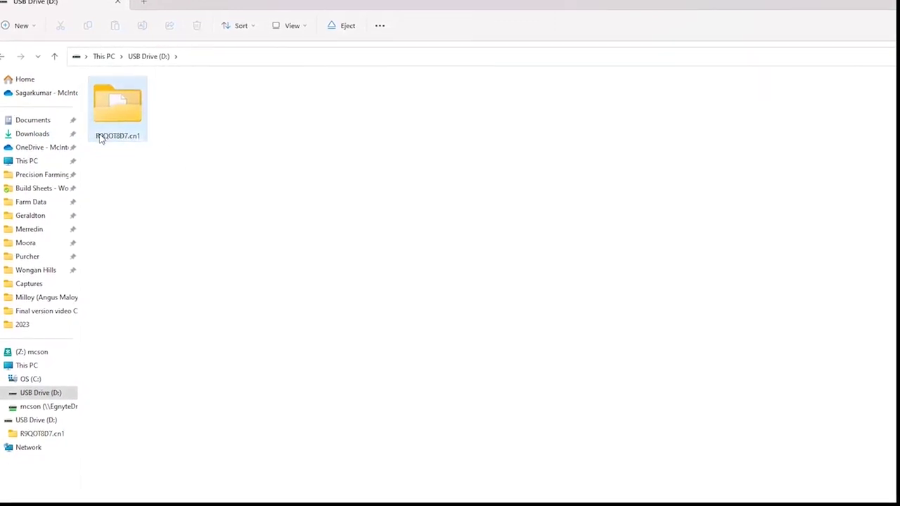
Inspect the R9QOT8D7.cn1 folder on USB Drive (D:) and reopen the drive from This PC to check its root.
mouse_move(102, 138)
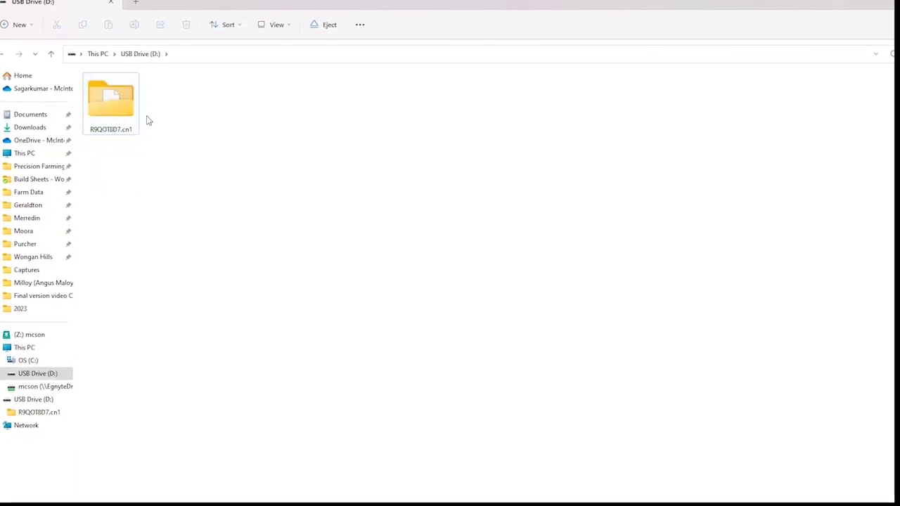
mouse_move(132, 133)
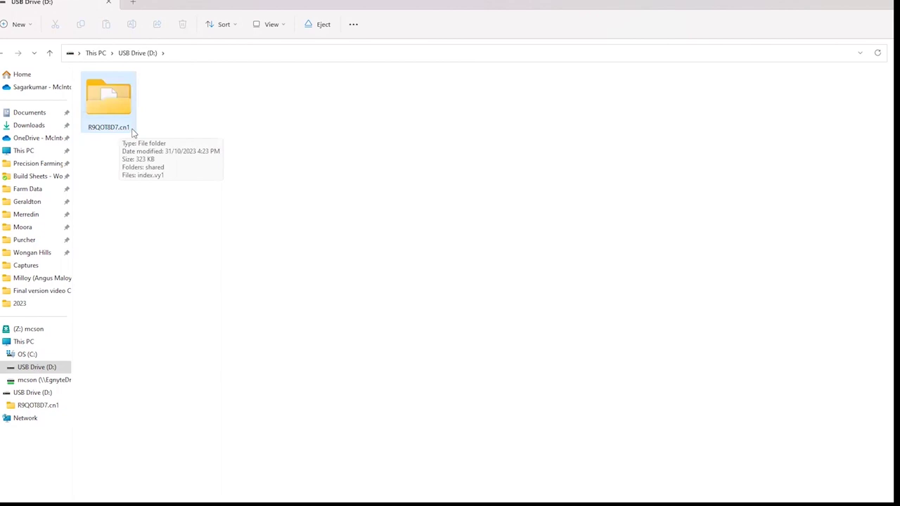
click(22, 331)
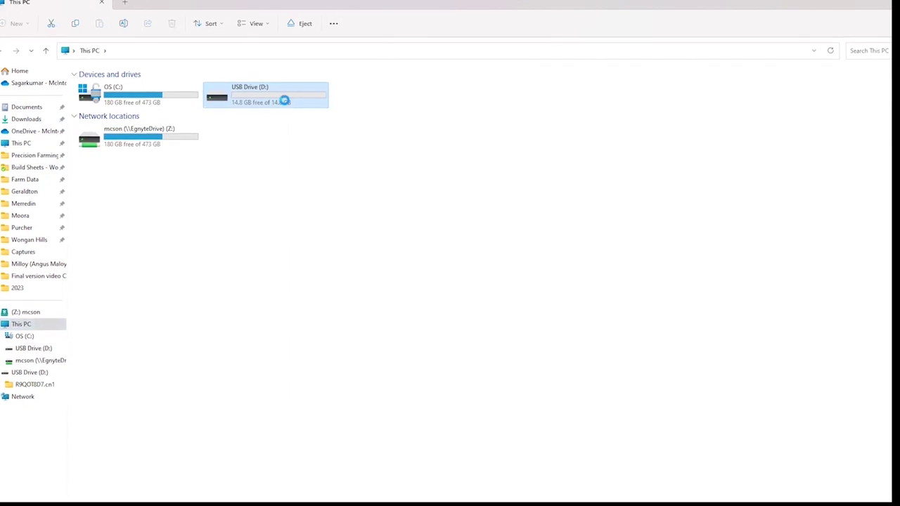
double_click(284, 100)
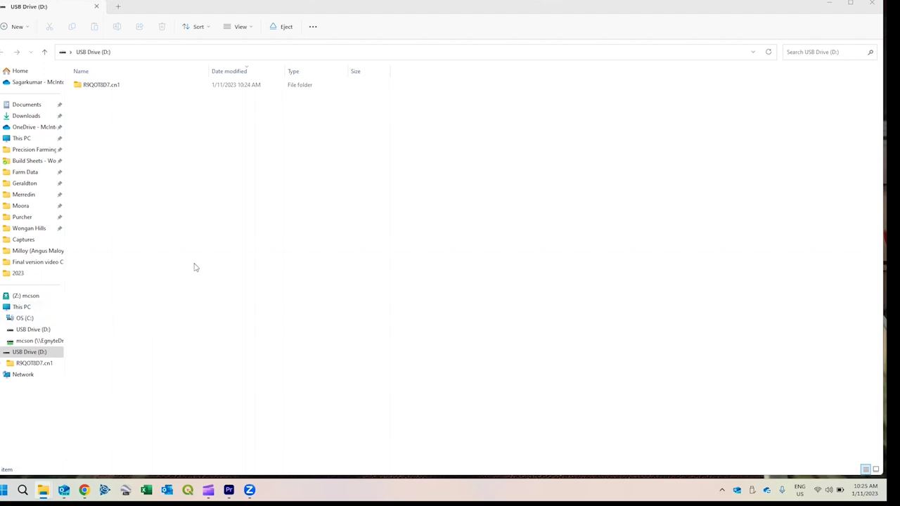
Return to This PC and eject USB Drive (D:) from the computer.
click(48, 310)
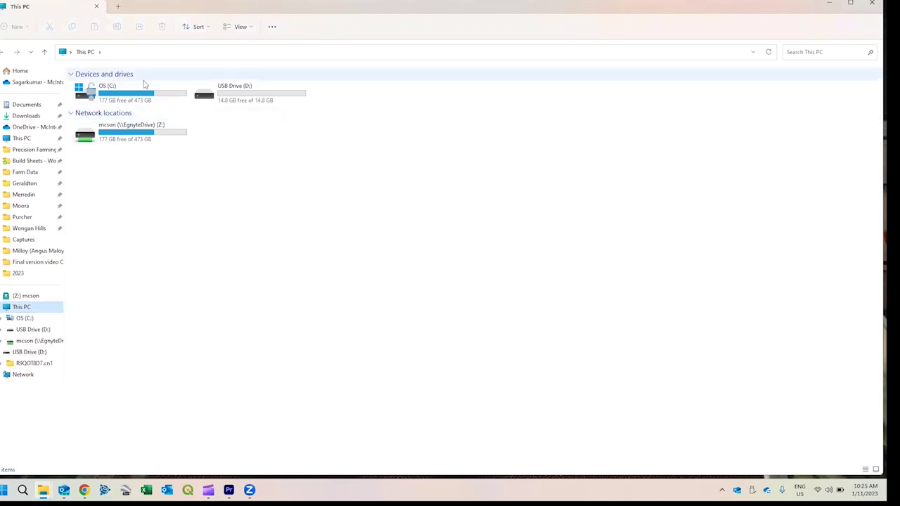
click(262, 94)
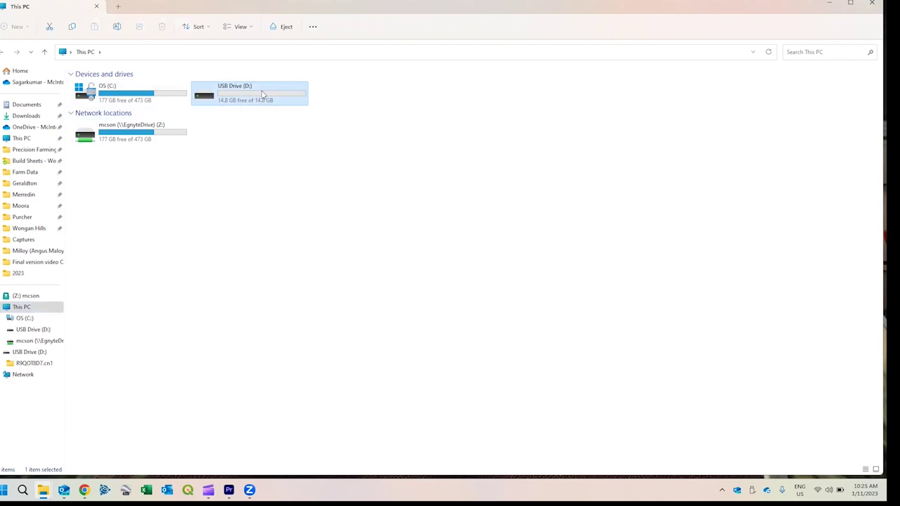
right_click(263, 94)
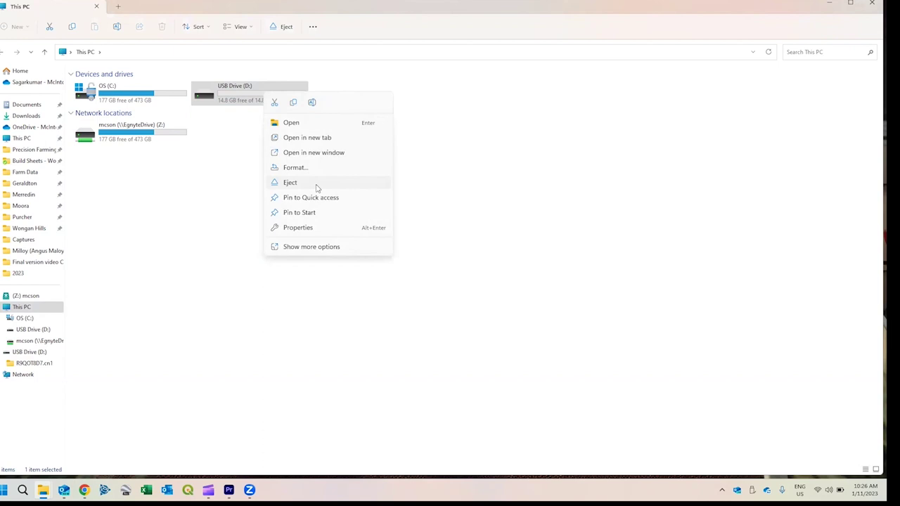
click(317, 185)
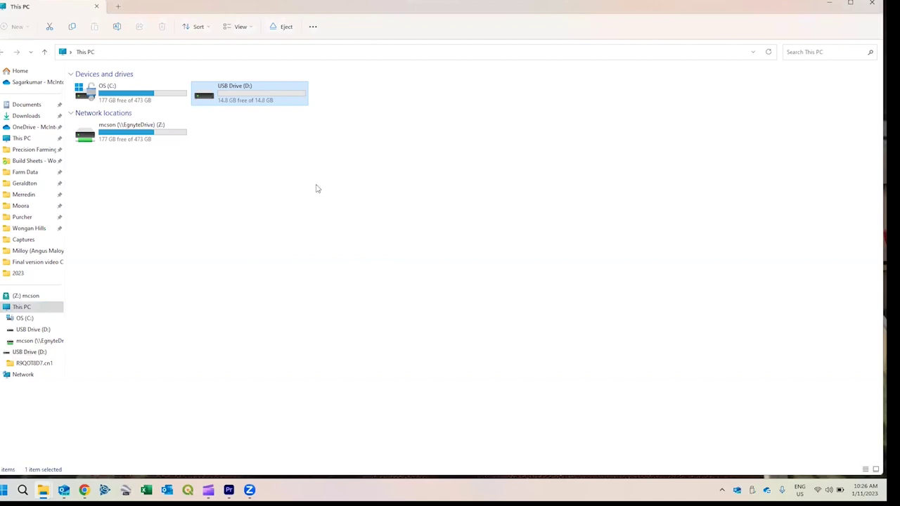